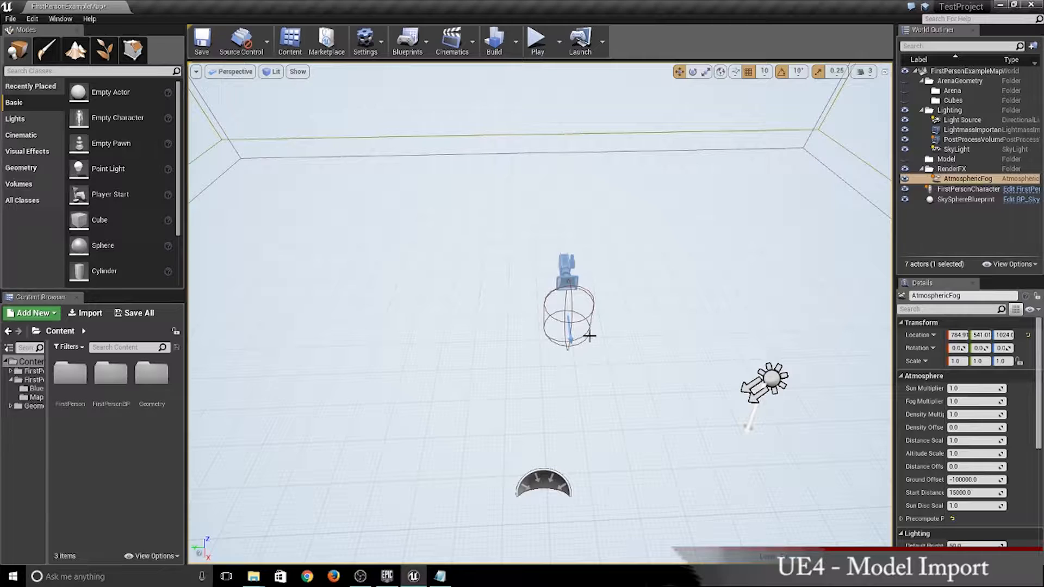
- Switch to the ExportedObjects file in Notepad and examine the Railing_04 actor entry, especially the Export folder in its StaticMesh path
right_drag(589, 335, 555, 396)
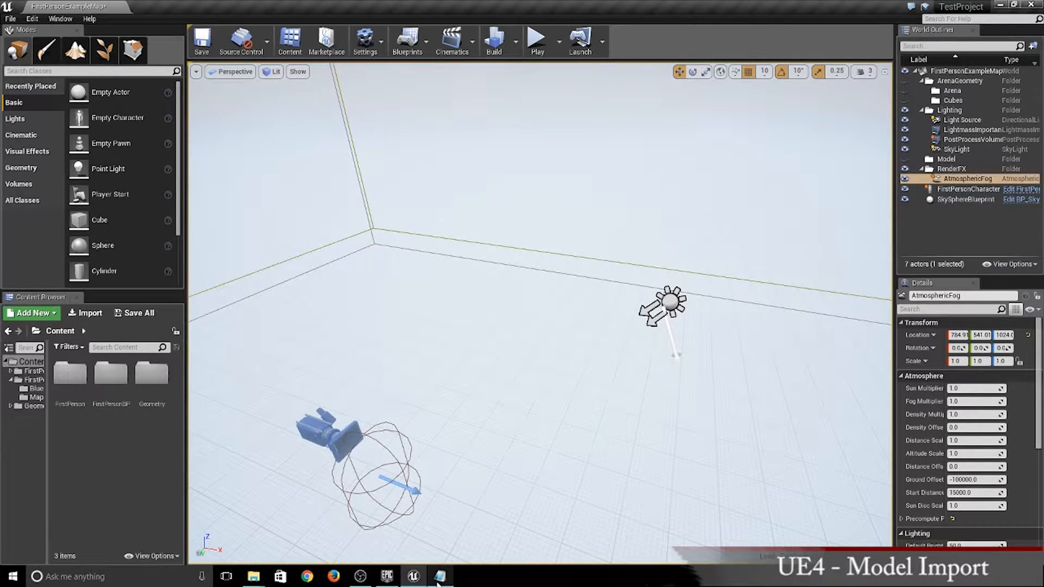
click(439, 576)
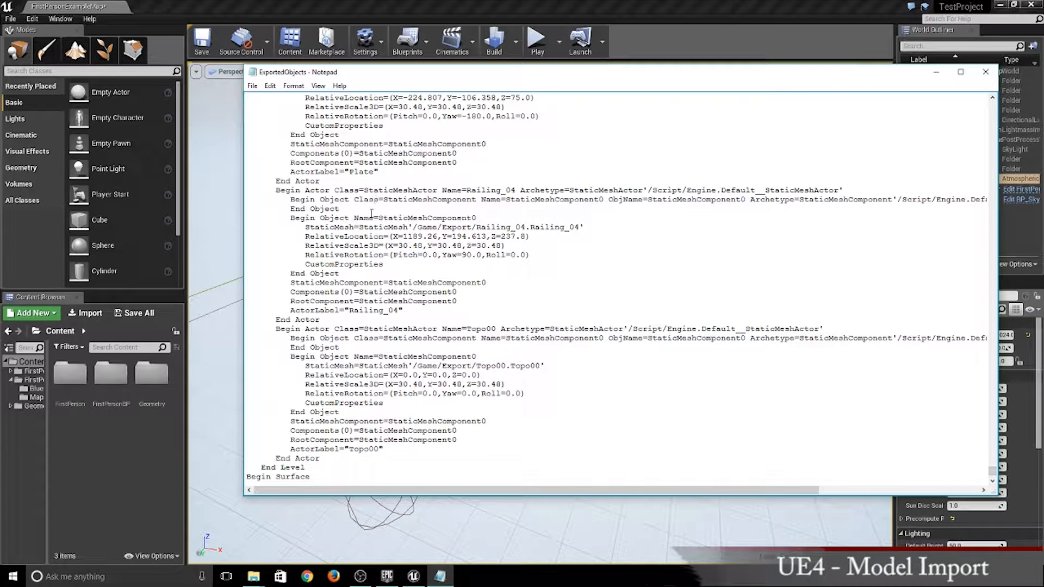
drag(393, 231, 578, 398)
click(588, 418)
drag(272, 190, 320, 321)
click(524, 283)
drag(305, 228, 585, 230)
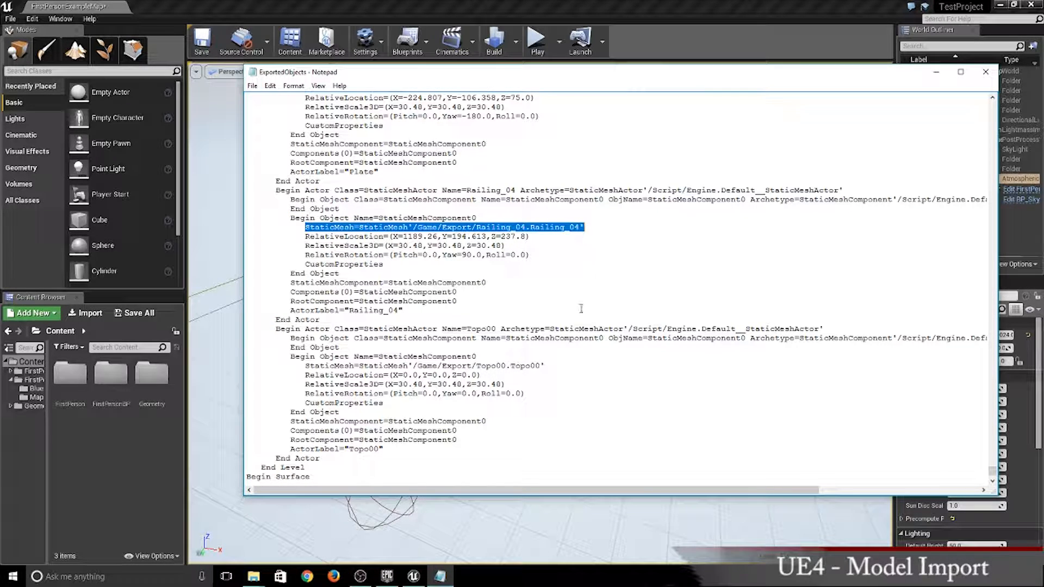
drag(447, 245, 472, 228)
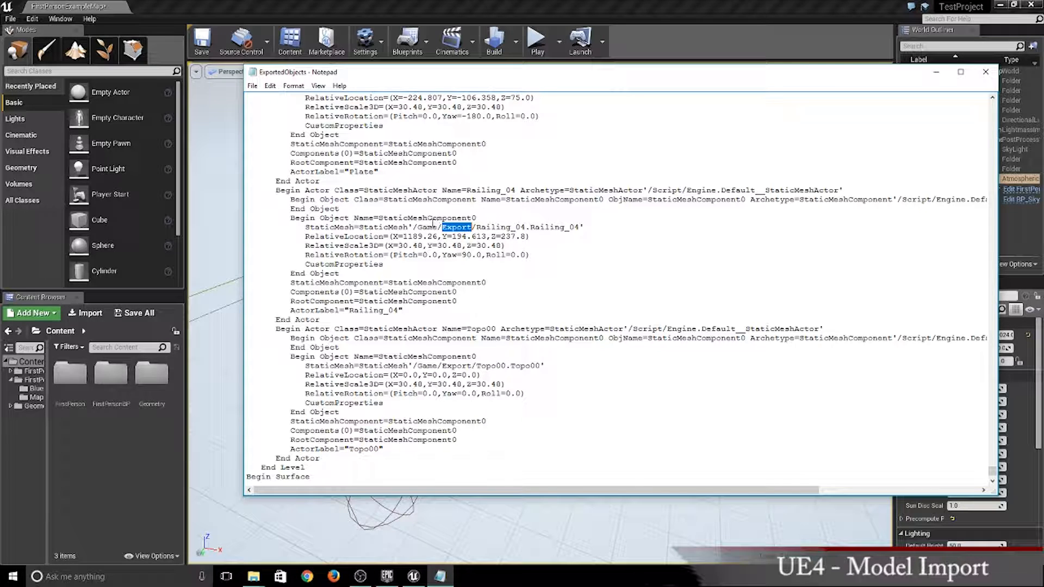
drag(442, 227, 477, 246)
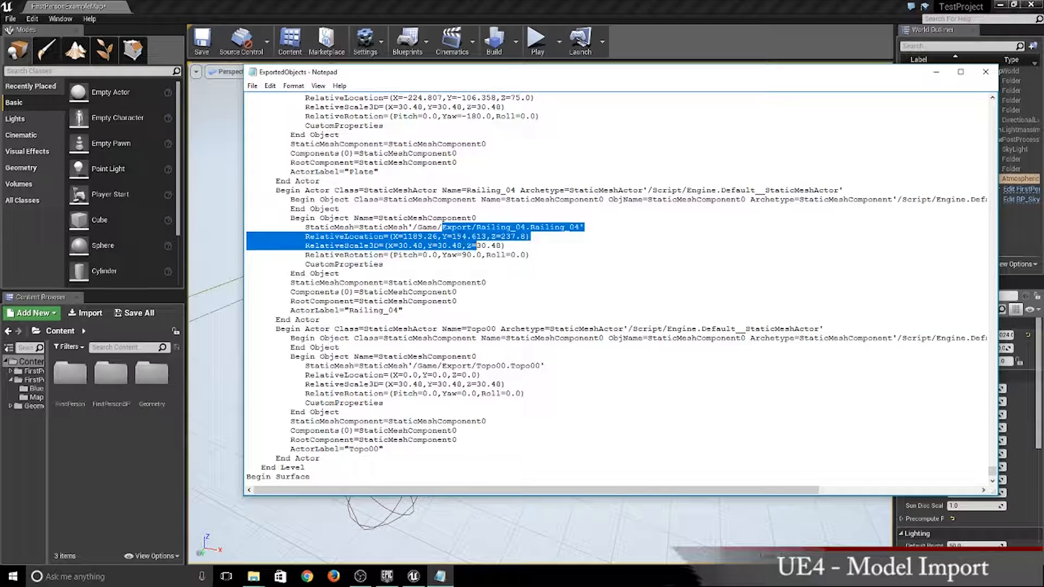
click(459, 245)
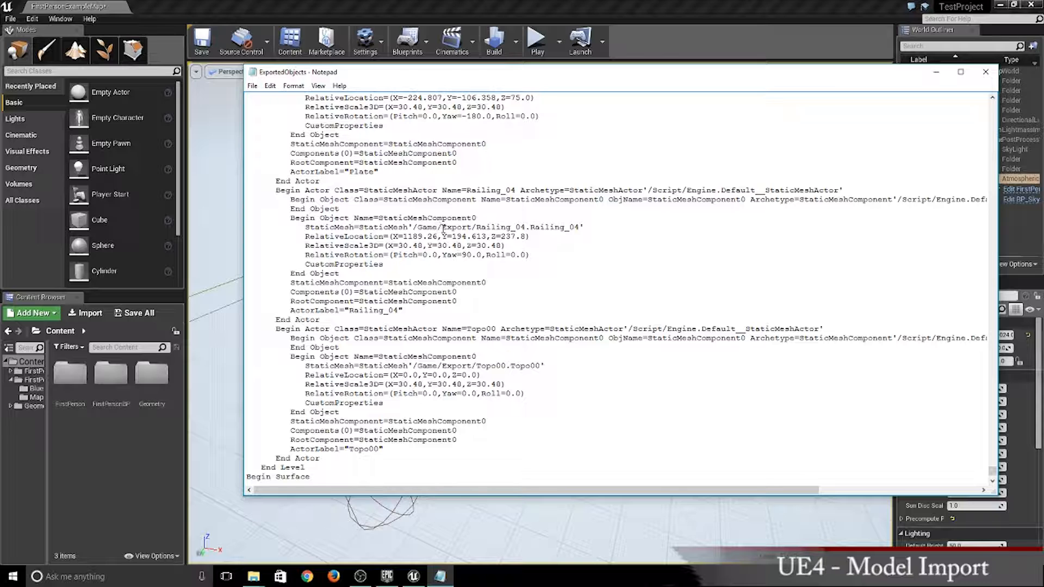
drag(443, 229, 473, 225)
- Create a folder named Export in the project's root Content folder and open it
click(77, 440)
right_click(85, 443)
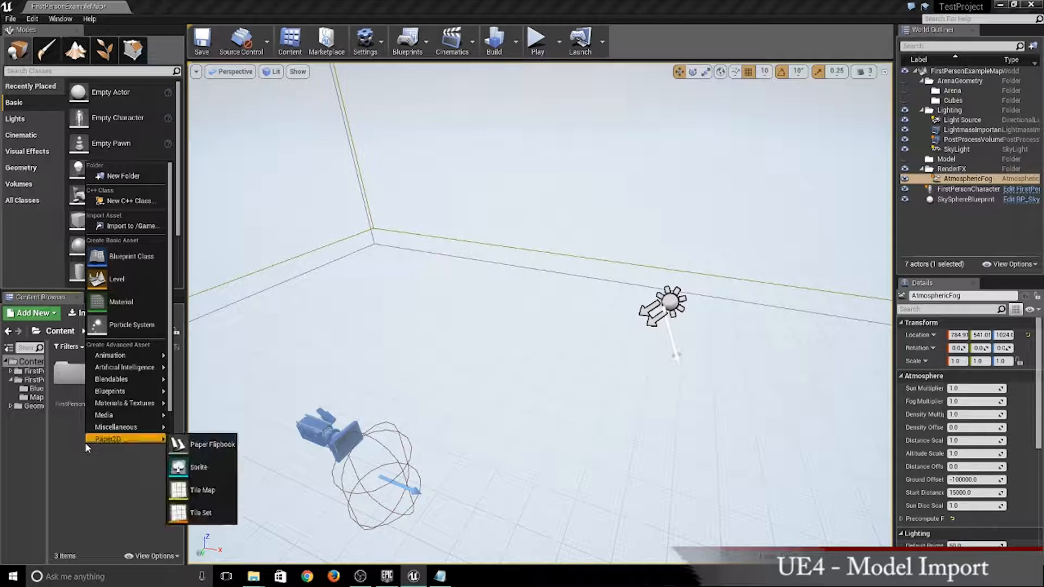
click(122, 177)
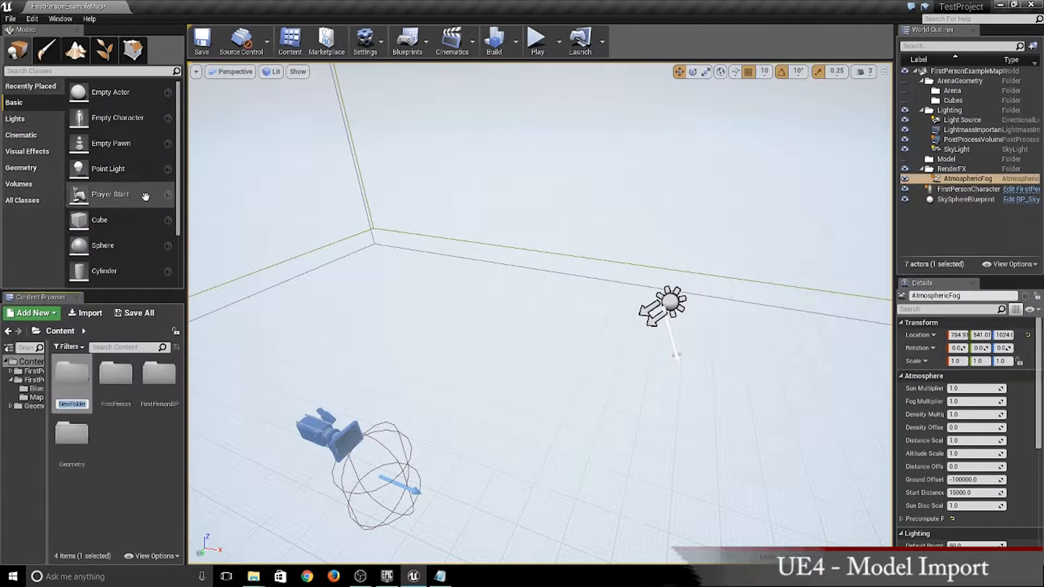
text(E)
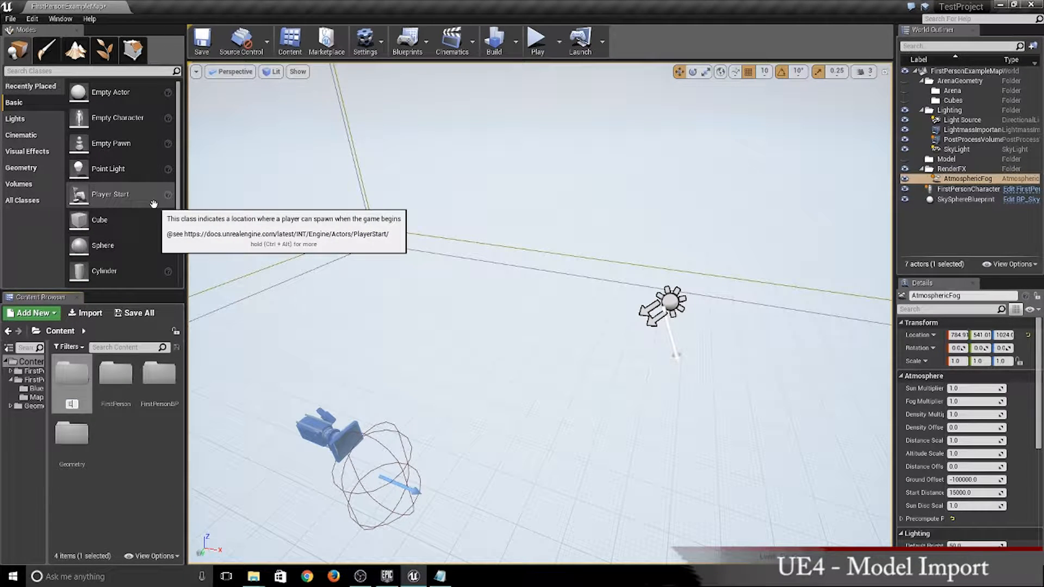
text(xport)
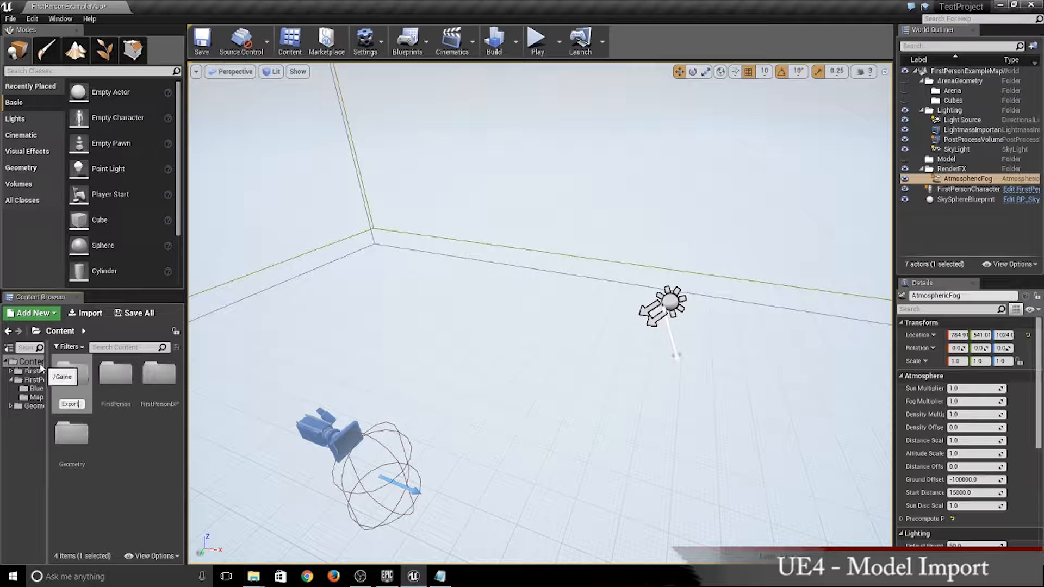
click(119, 471)
double_click(72, 431)
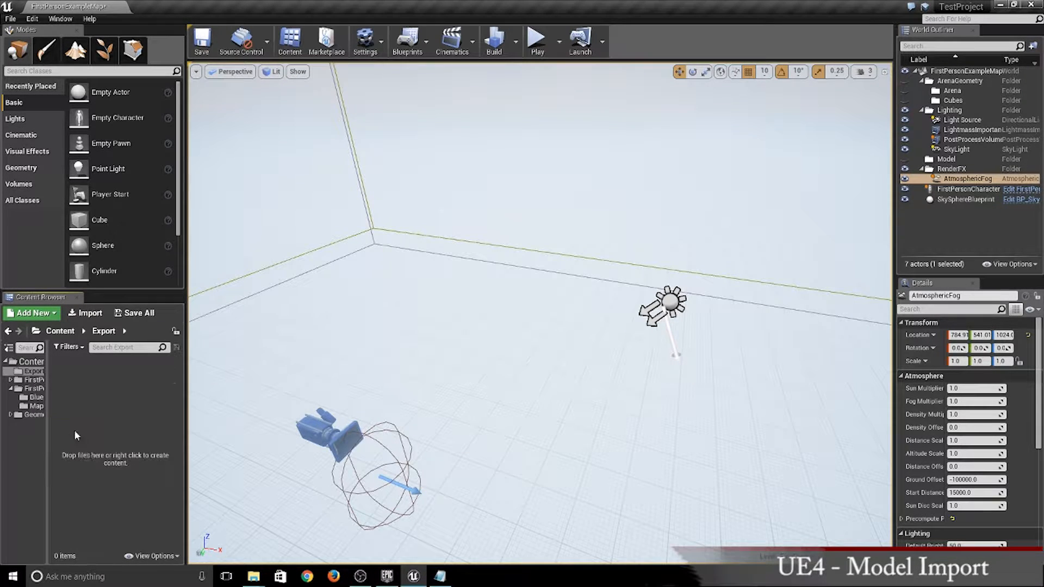
- Switch to the File Explorer window showing the FBX folder and open its export subfolder
mouse_move(257, 581)
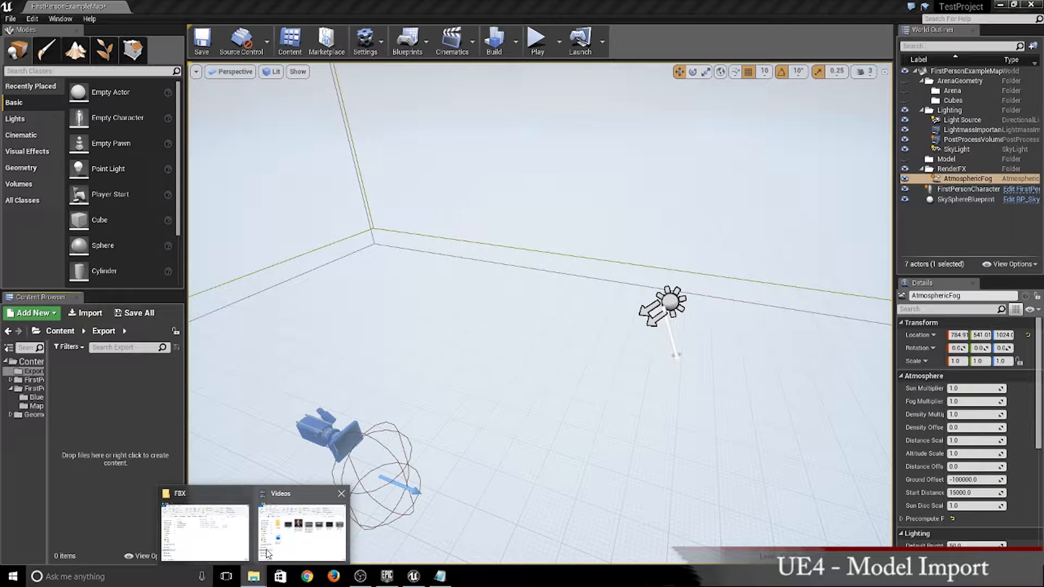
click(204, 530)
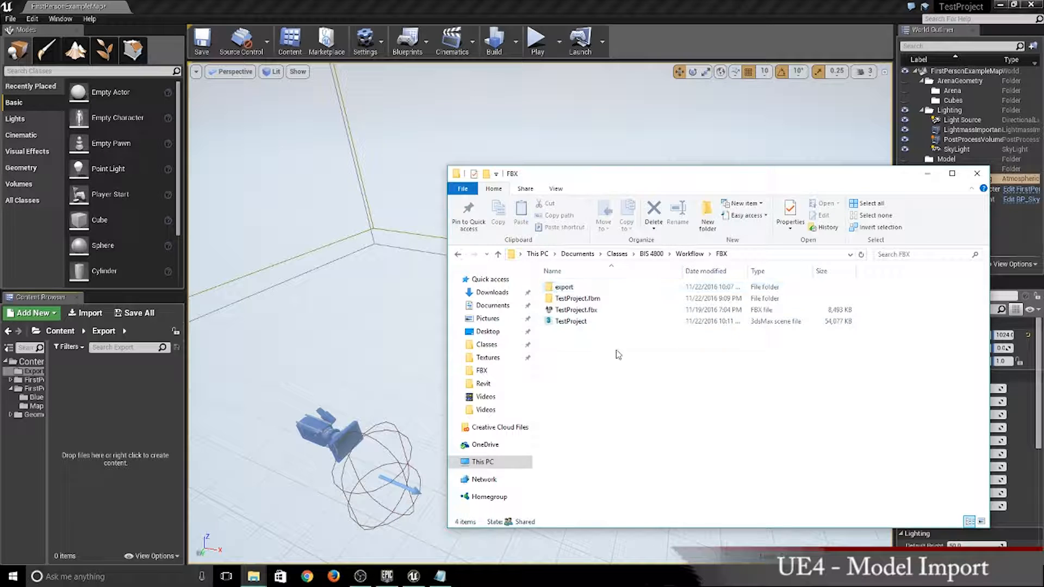
double_click(566, 286)
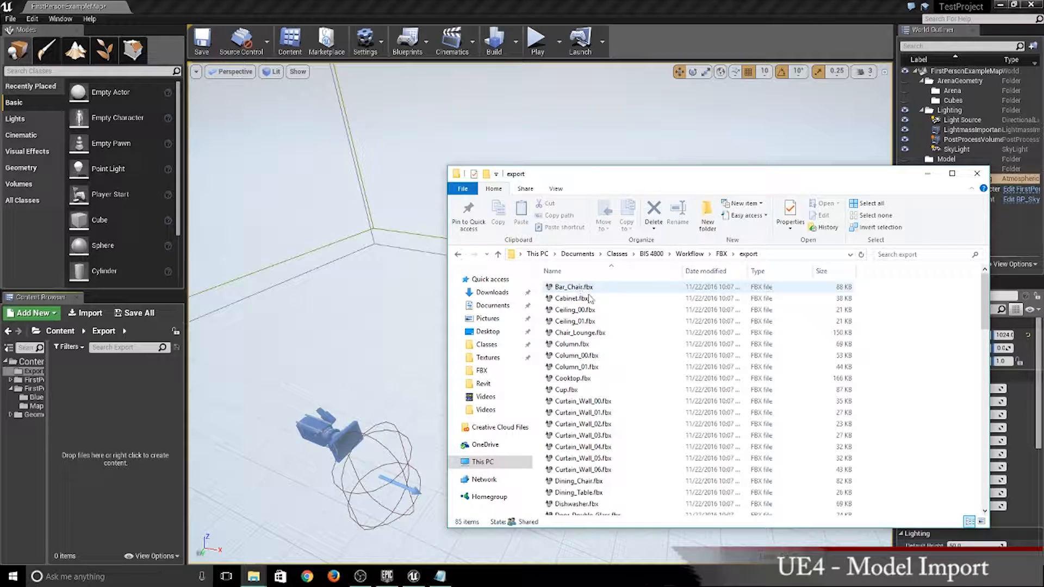
- Import every FBX file from Bar_Chair.fbx through WineBottle.fbx into the project's Export folder, applying the same import settings to all
click(568, 286)
scroll(582, 291, down, 20)
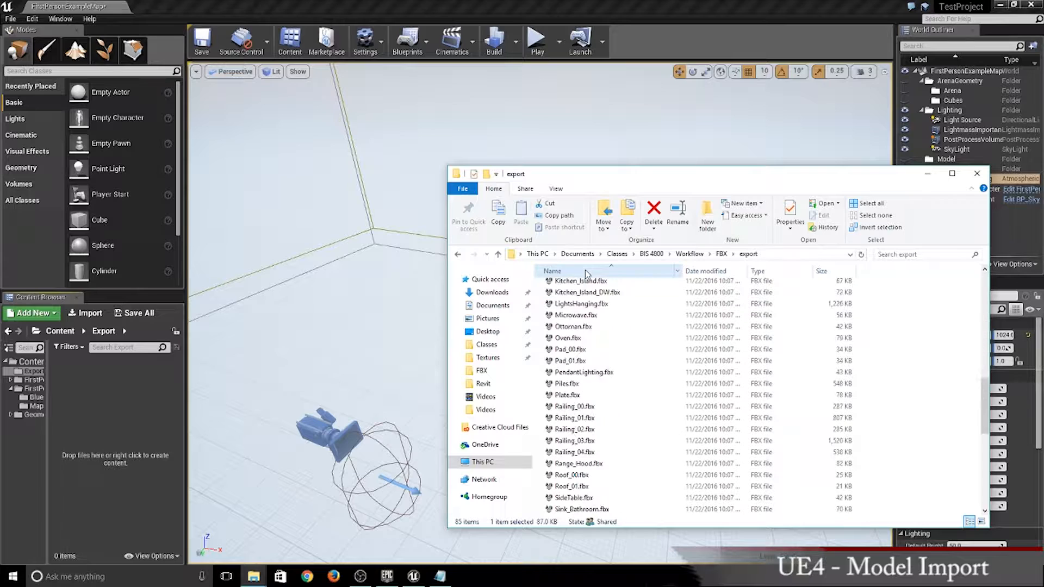
scroll(594, 294, down, 2)
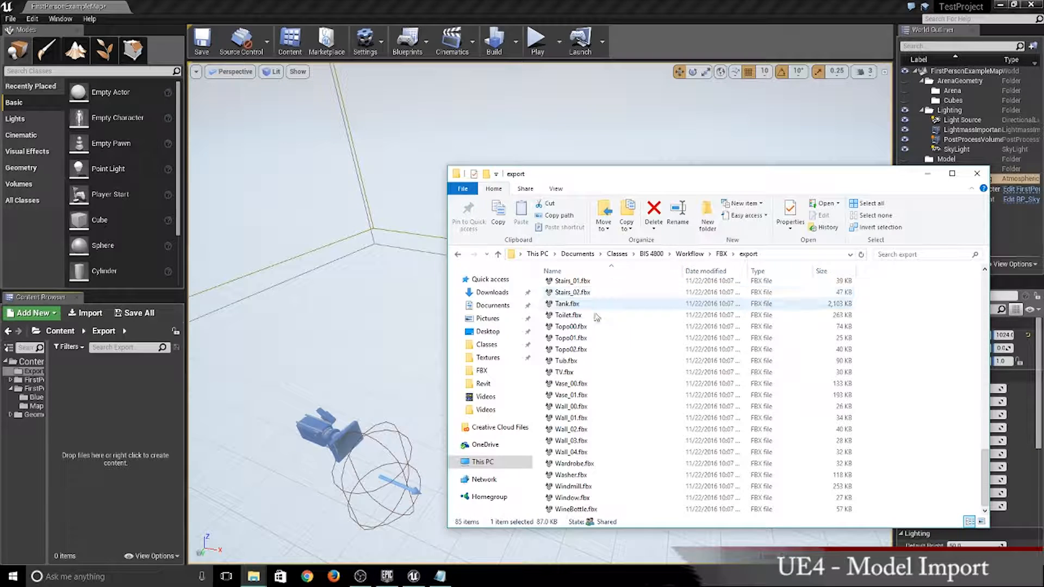
shift+click(576, 509)
drag(600, 341, 113, 532)
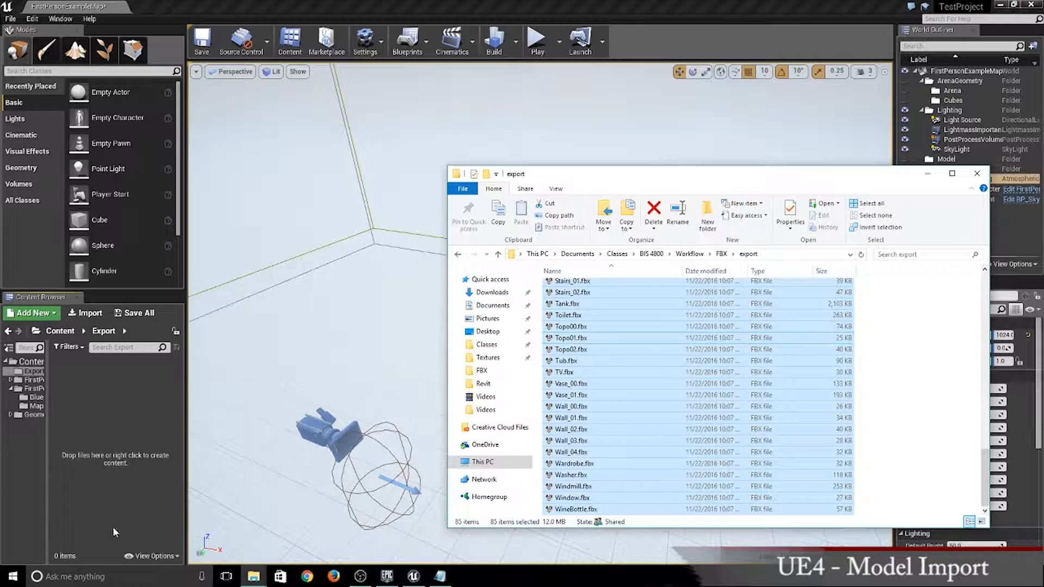
drag(113, 409, 110, 418)
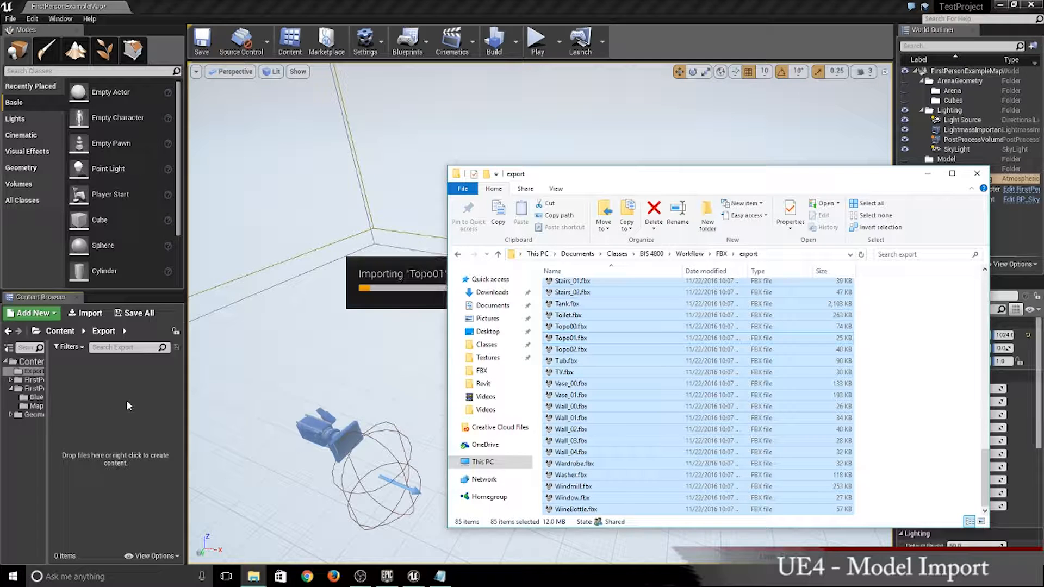
click(430, 250)
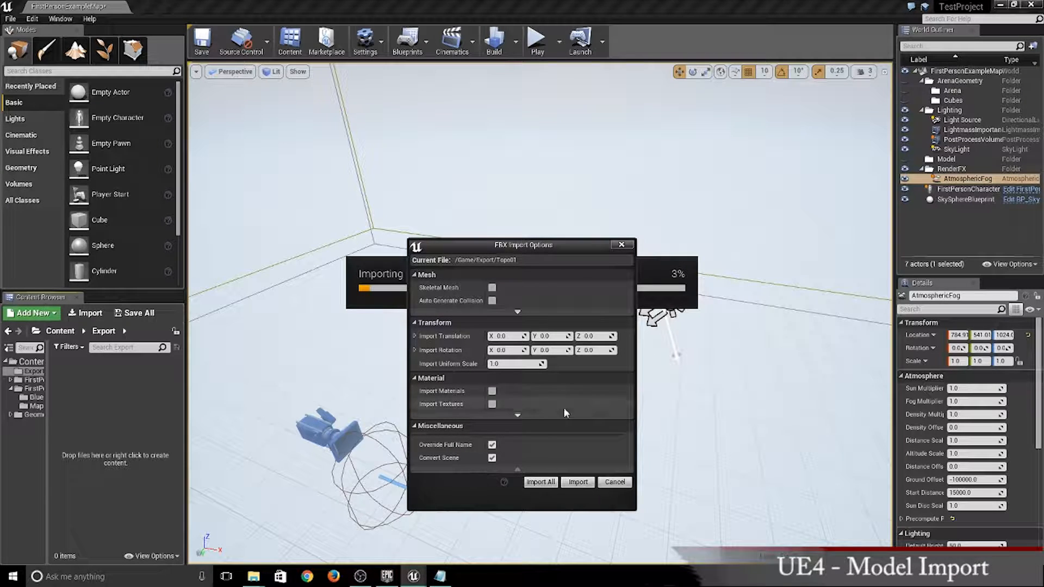
click(542, 482)
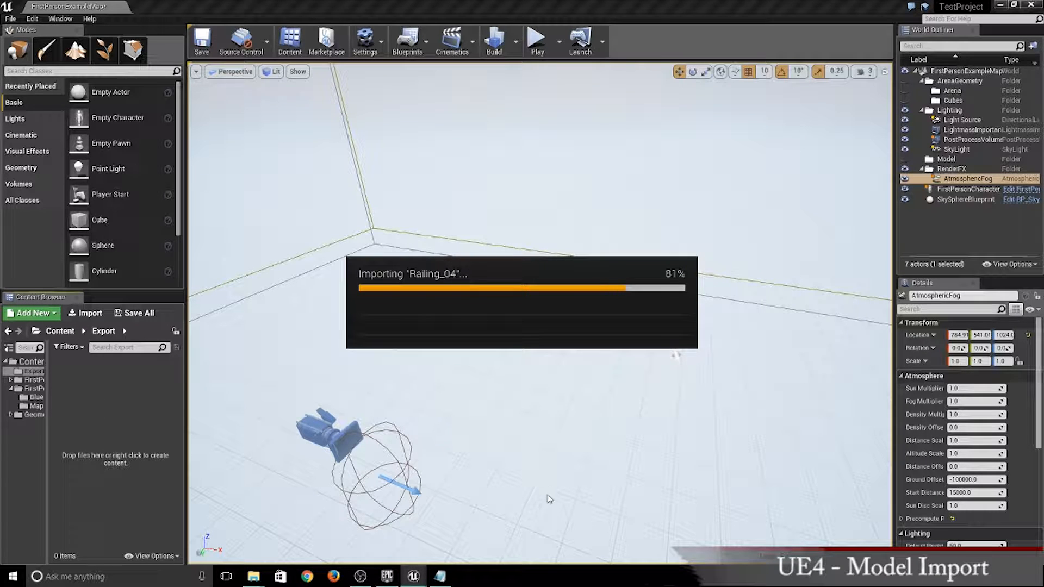
- Select the entire text of the ExportedObjects file in Notepad and return to the Unreal Editor viewport
click(440, 576)
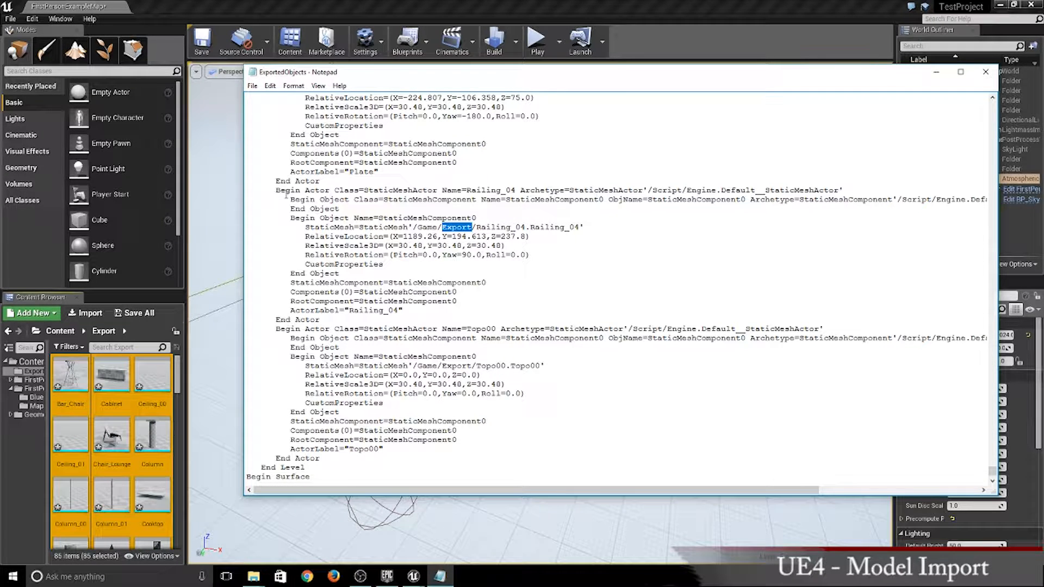
click(384, 366)
key(ctrl+a)
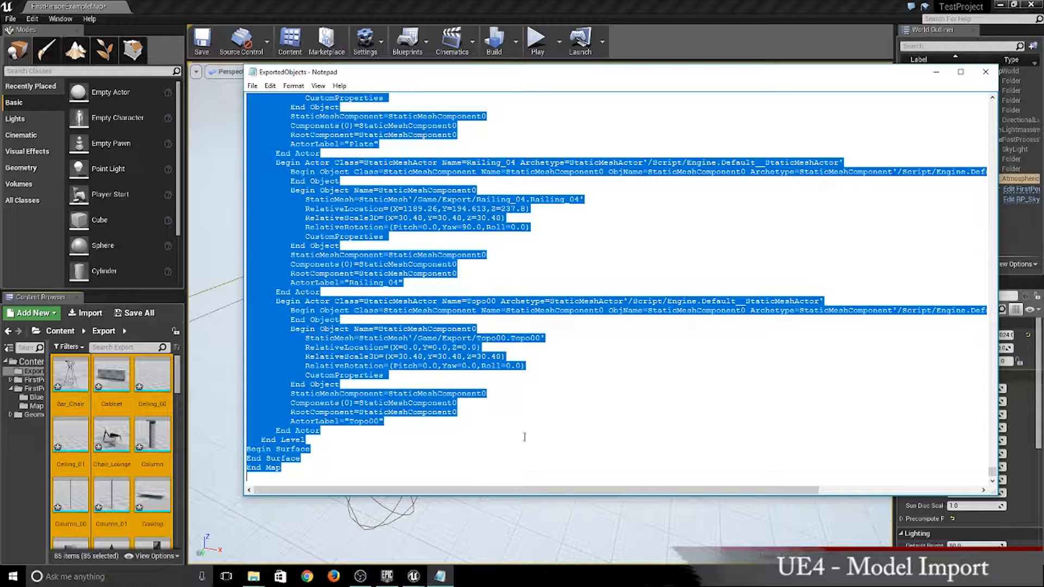
click(596, 514)
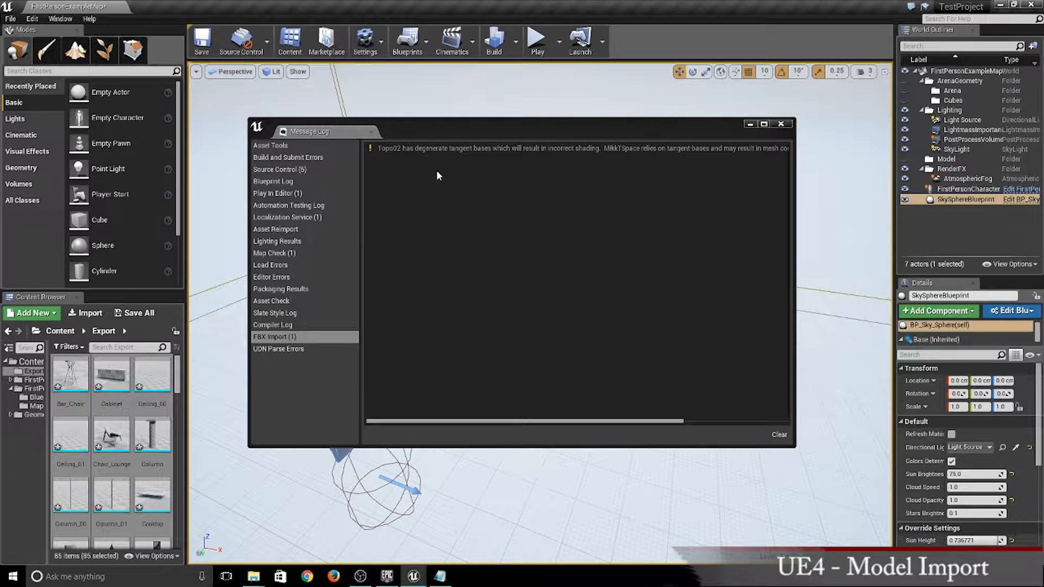
- Review the FBX import messages in the Message Log and close the window
drag(493, 421, 482, 441)
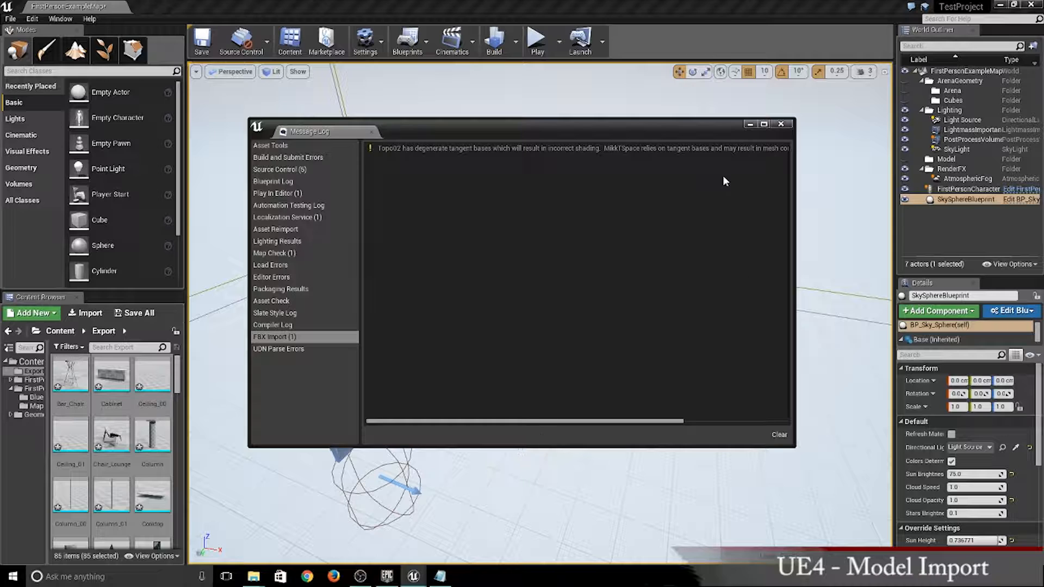
click(785, 128)
click(781, 124)
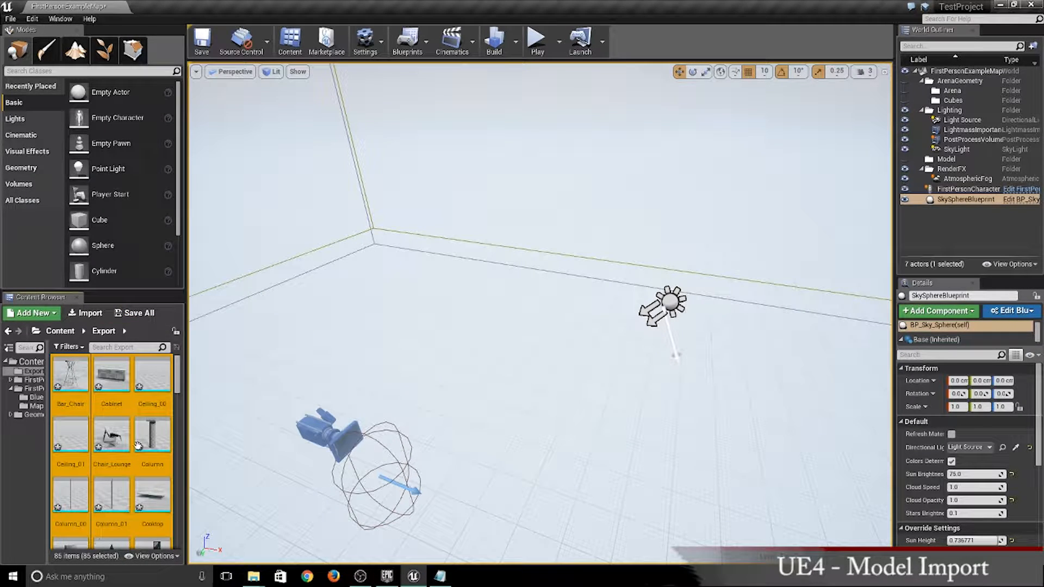
- Find the Floor_00 static mesh among the imported assets and place it in the level
scroll(91, 449, down, 2)
scroll(90, 448, down, 3)
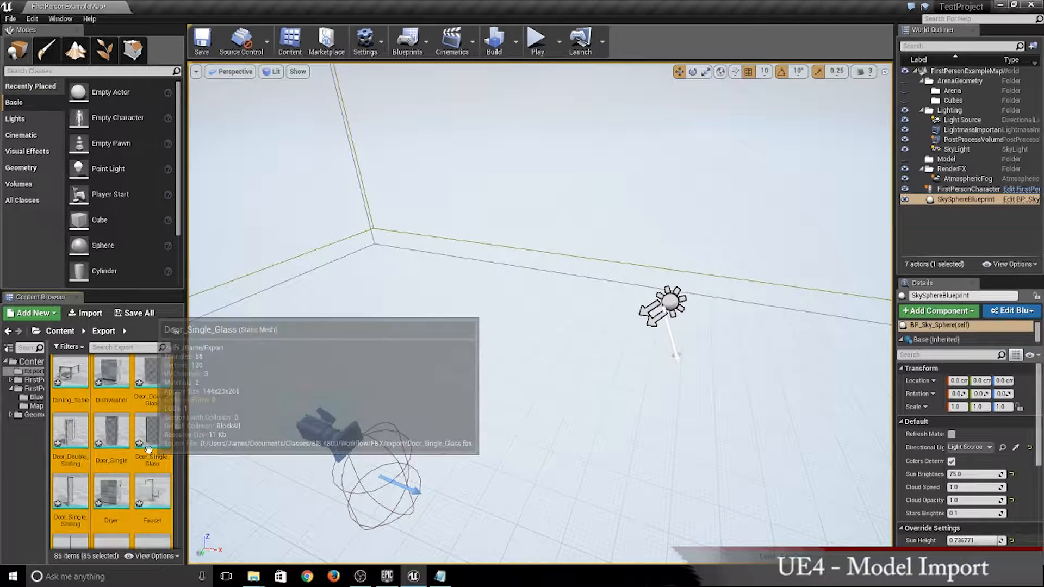
scroll(136, 451, down, 2)
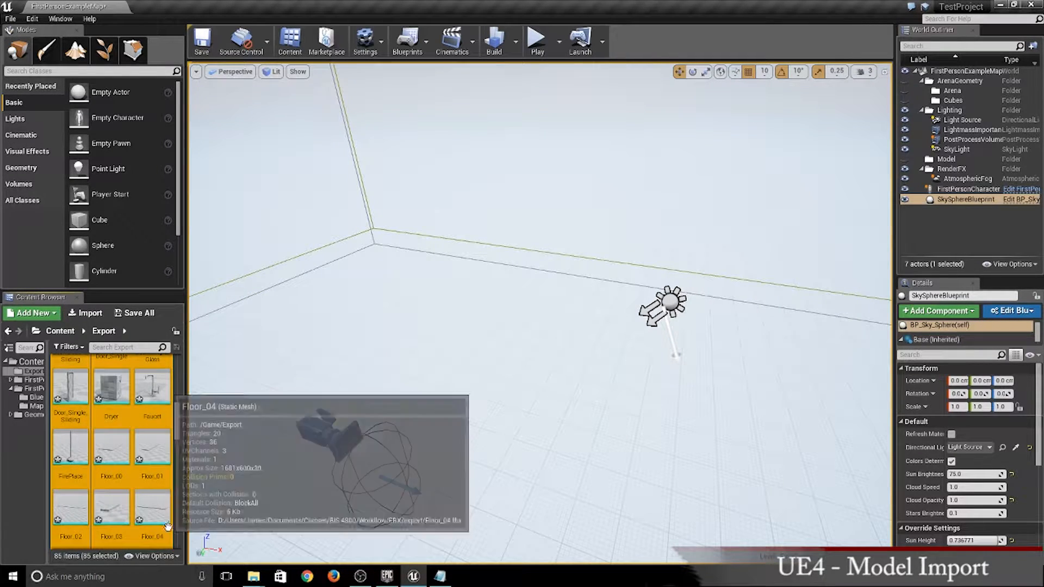
click(110, 452)
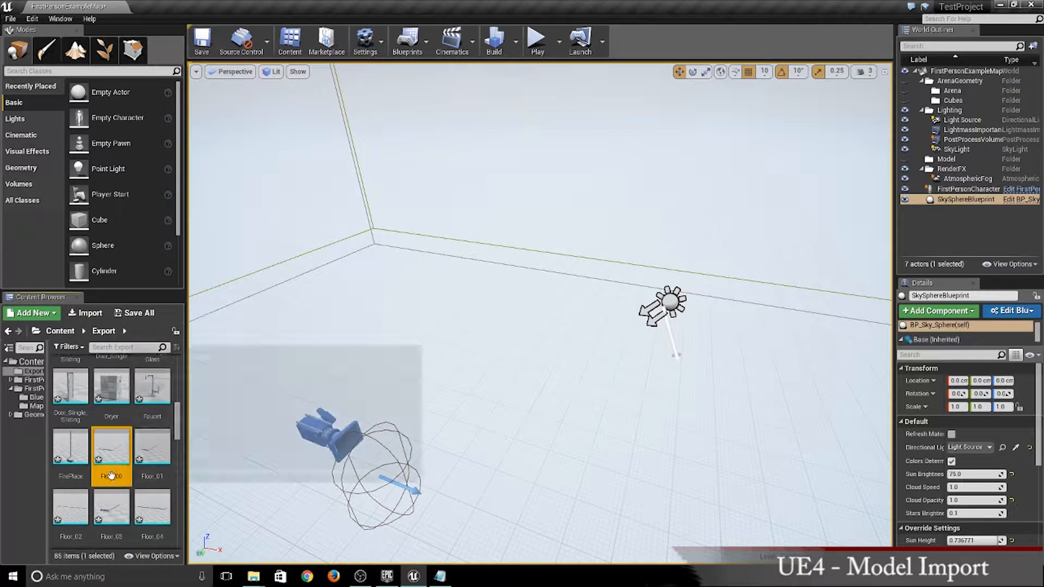
drag(483, 485, 539, 374)
scroll(559, 365, down, 8)
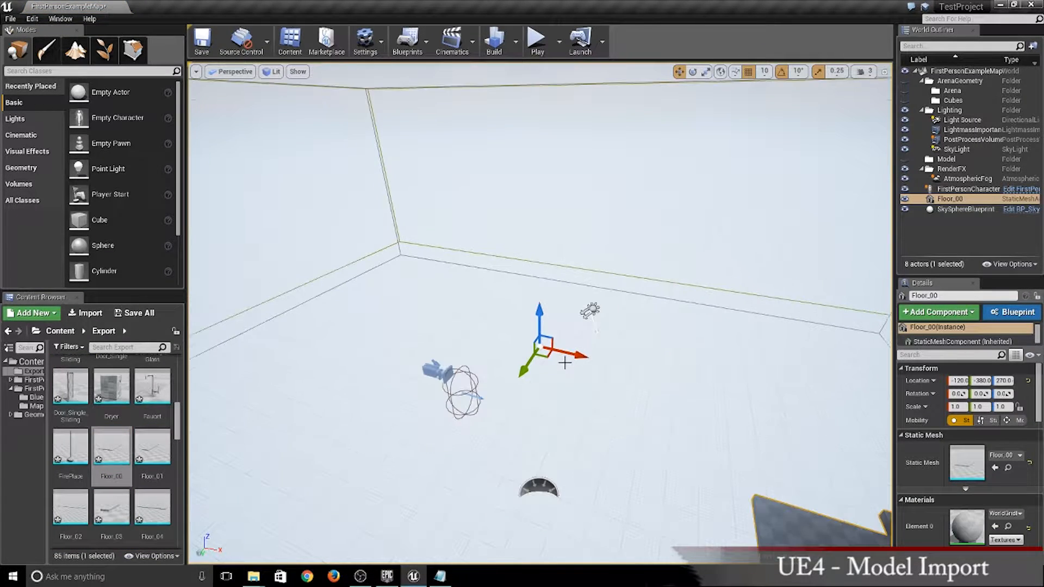
scroll(557, 421, down, 2)
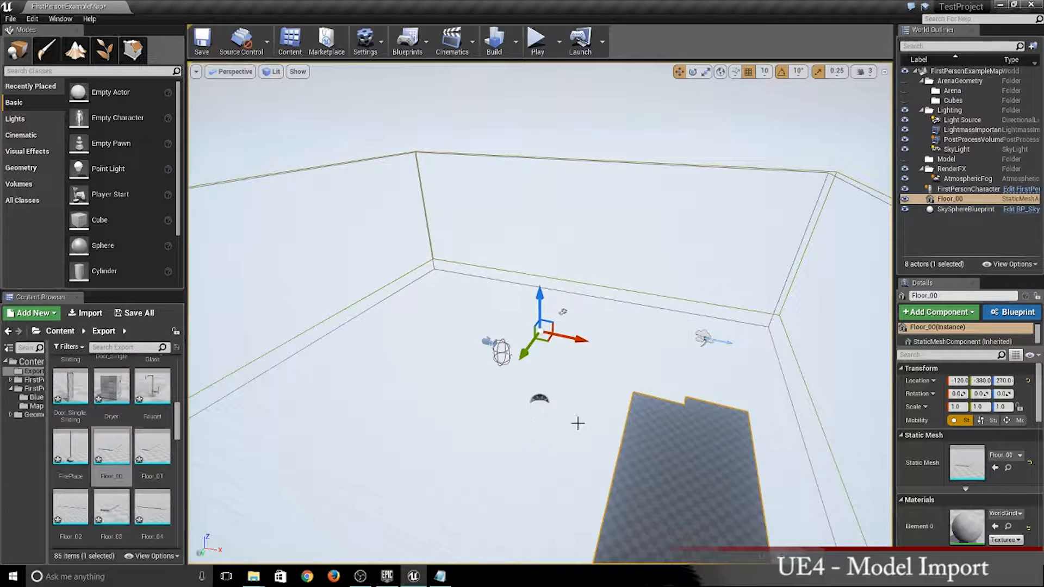
- Move the placed Floor_00 mesh along the X axis to -260 and delete it from the level
right_drag(481, 350, 427, 418)
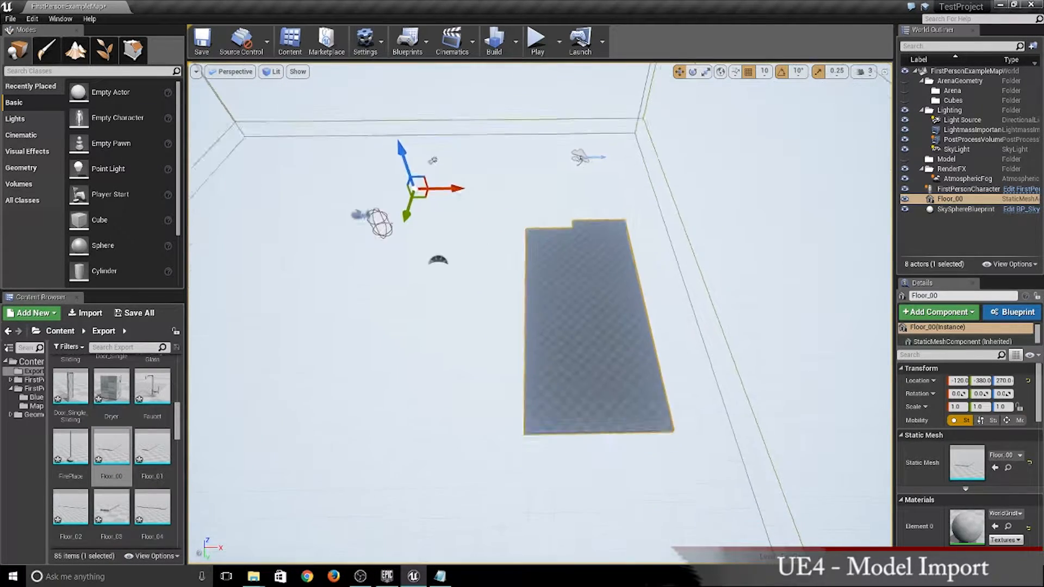
right_drag(309, 289, 390, 280)
scroll(309, 289, up, 3)
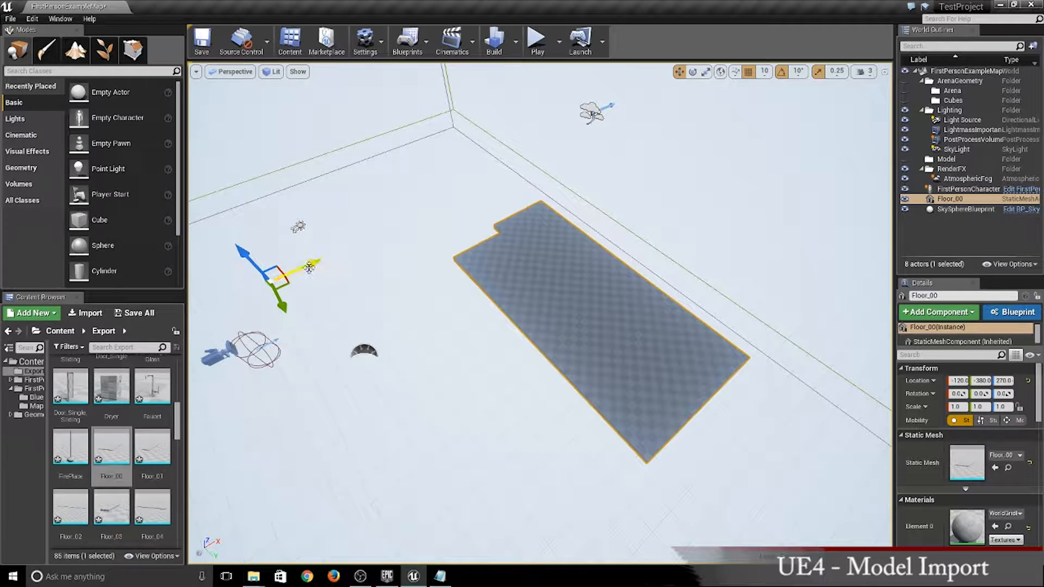
drag(309, 266, 285, 290)
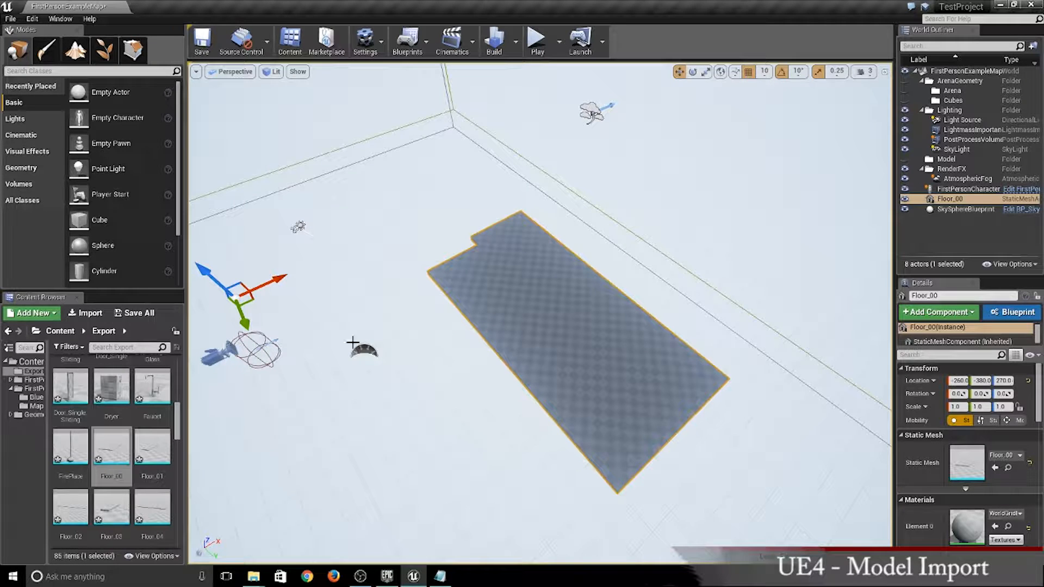
key(Delete)
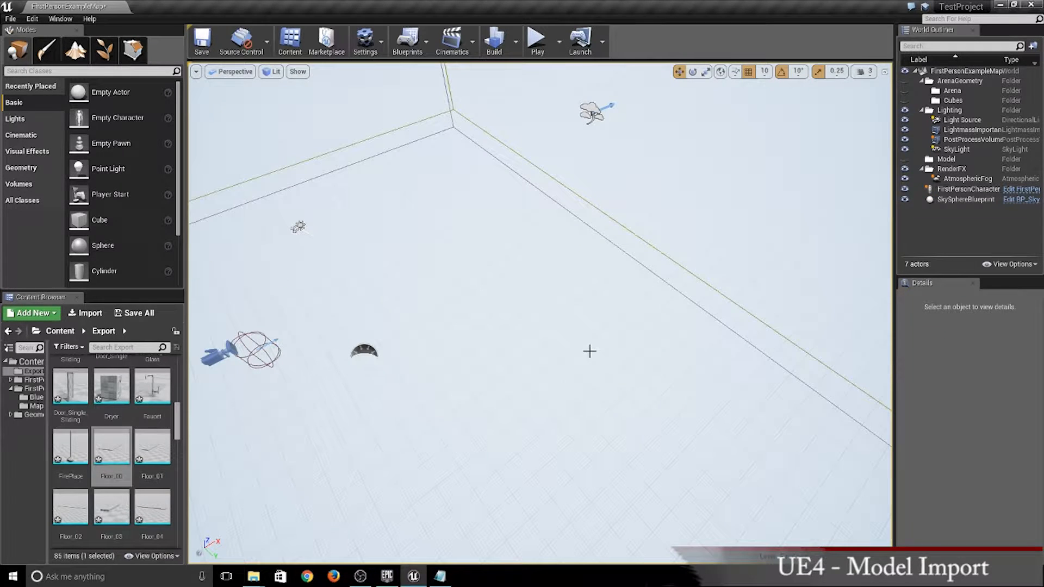
- Paste the copied ExportedObjects actors into the level
click(944, 160)
right_click(432, 315)
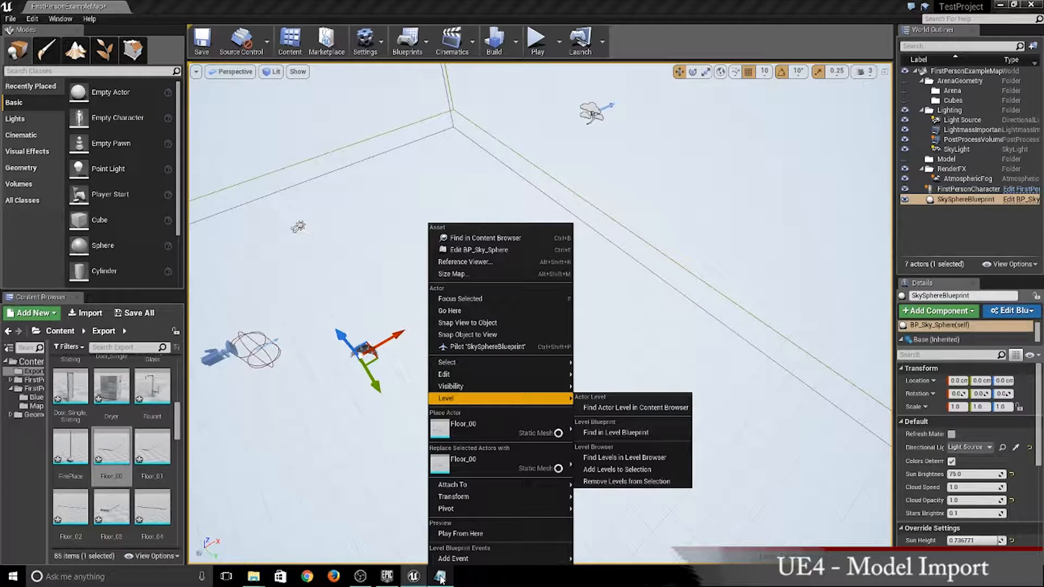
mouse_move(440, 579)
mouse_move(425, 532)
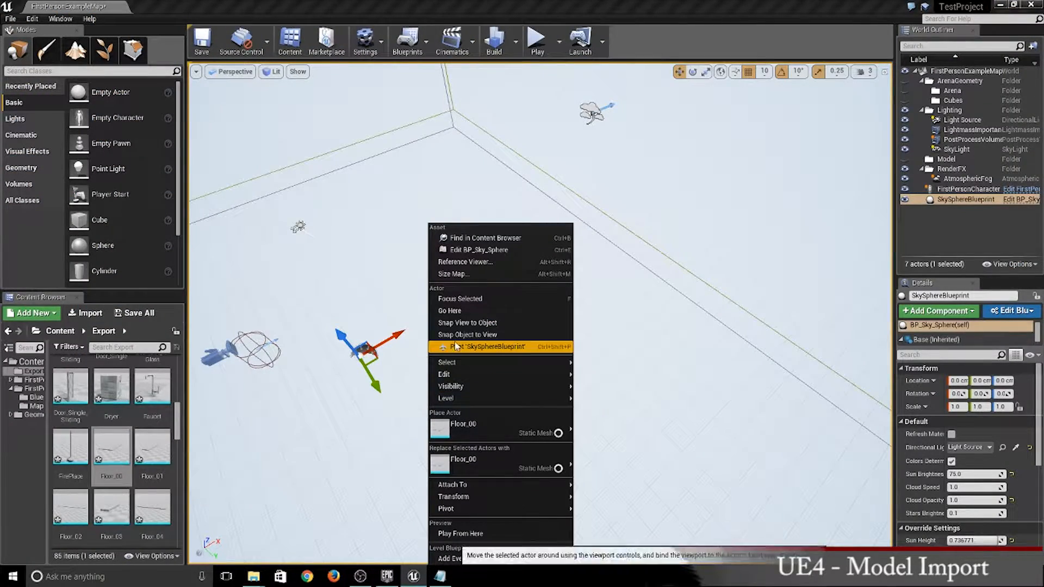
right_click(377, 308)
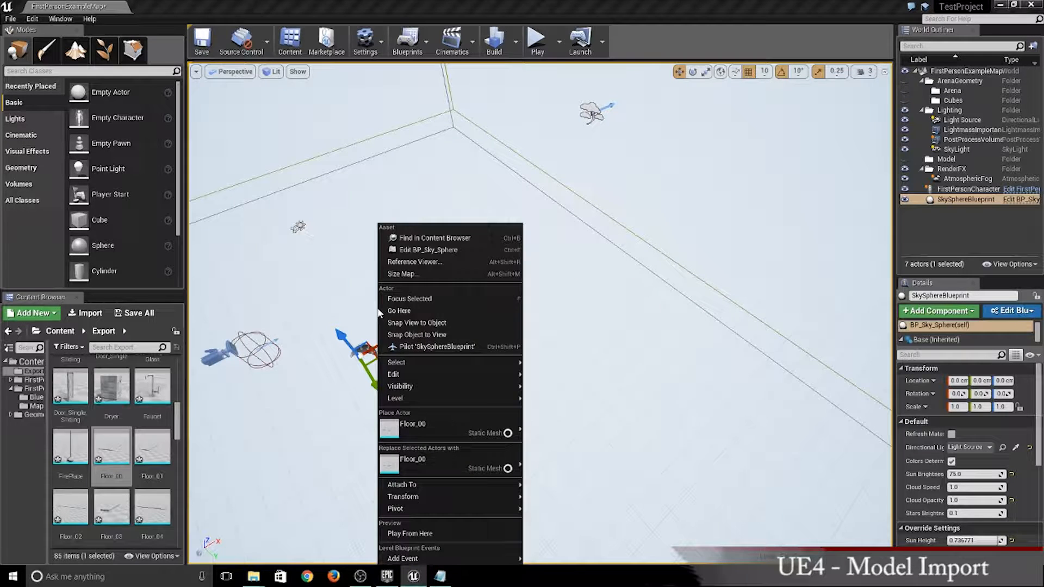
right_click(541, 333)
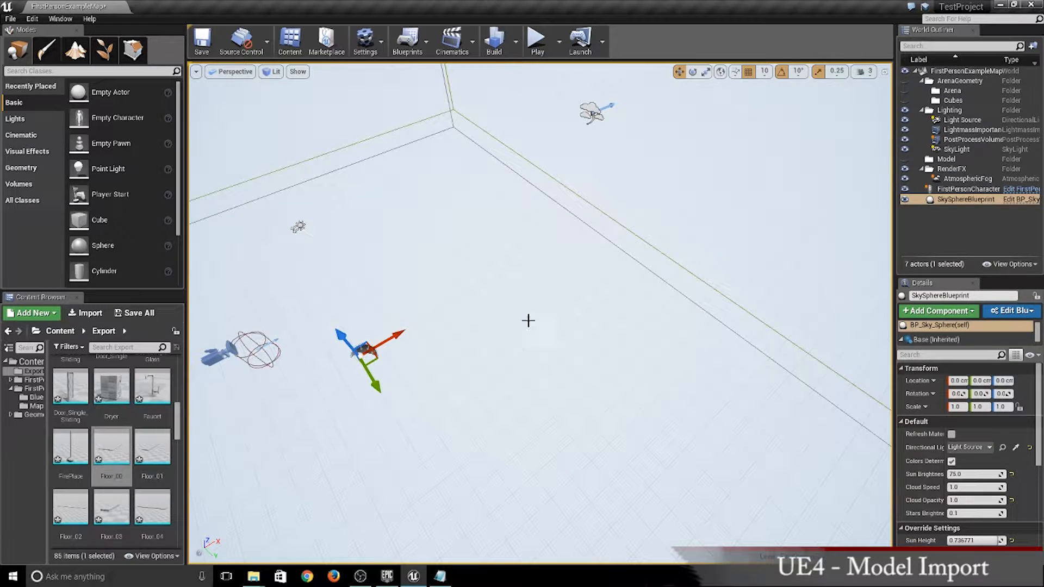
key(Escape)
right_drag(517, 345, 522, 373)
right_click(511, 380)
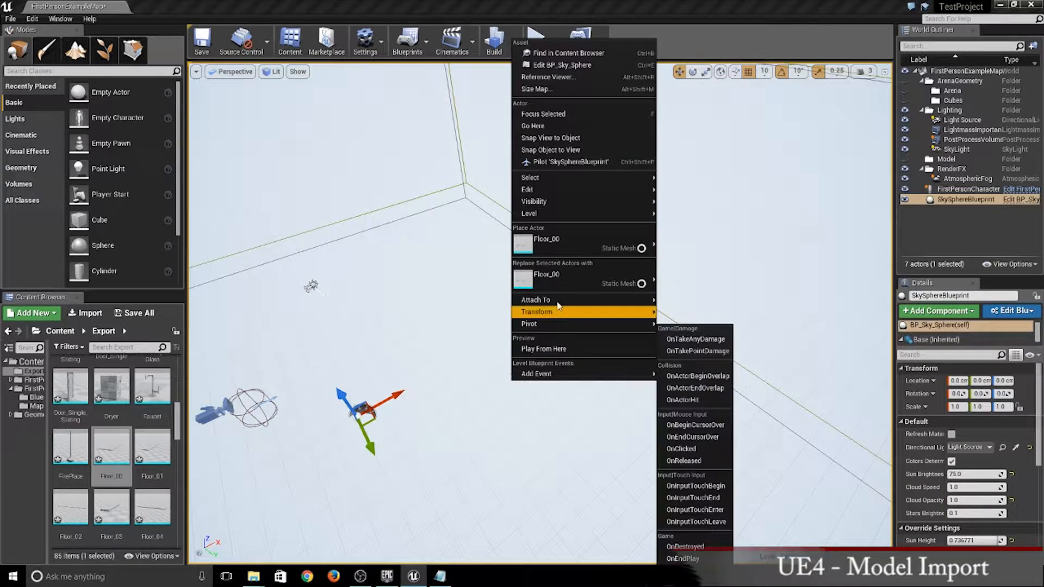
mouse_move(636, 196)
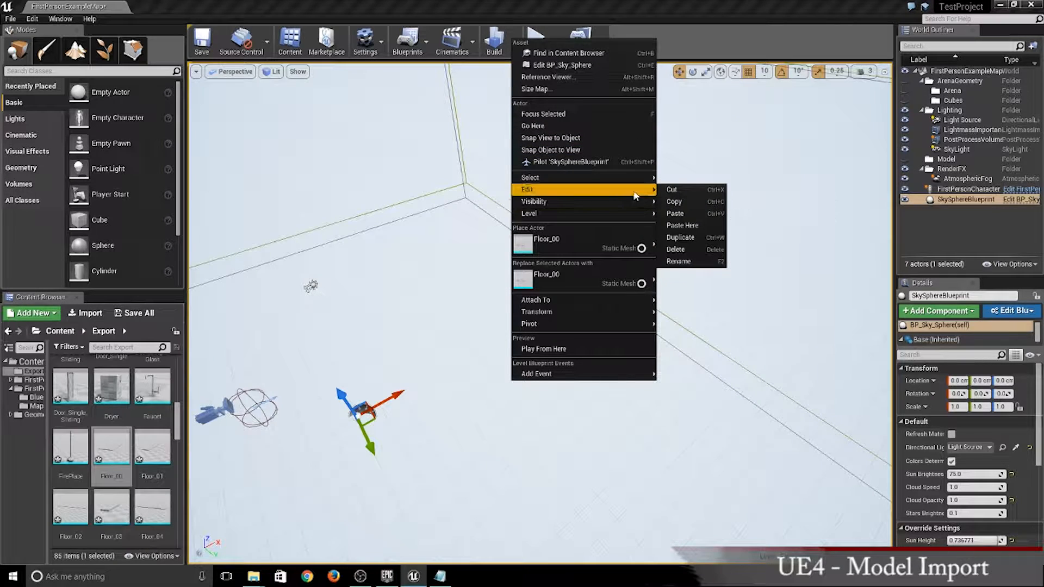
click(675, 214)
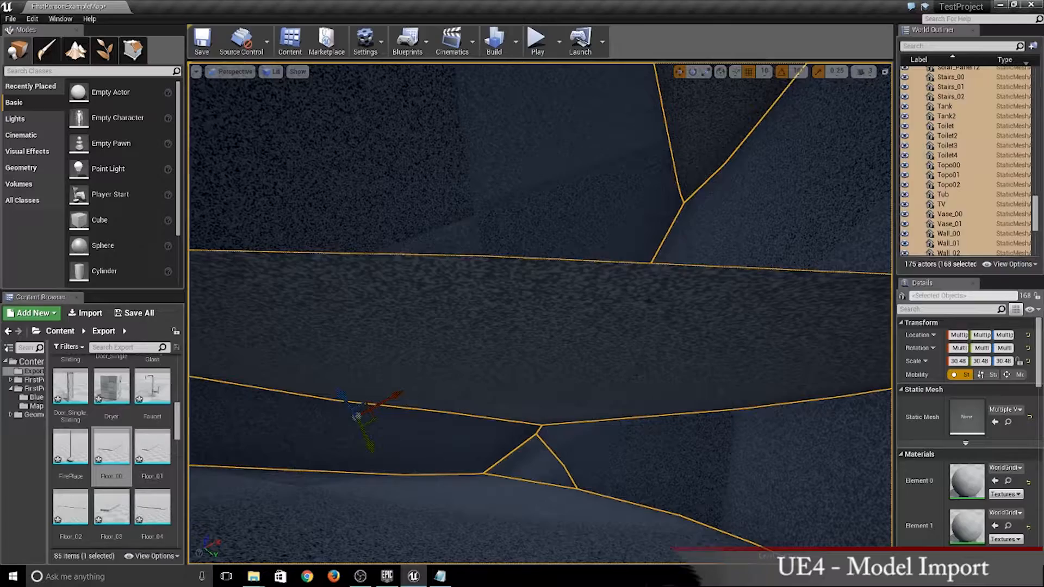
- Set the X, Y and Z scale of all pasted actors to 1.0
right_drag(679, 260, 761, 280)
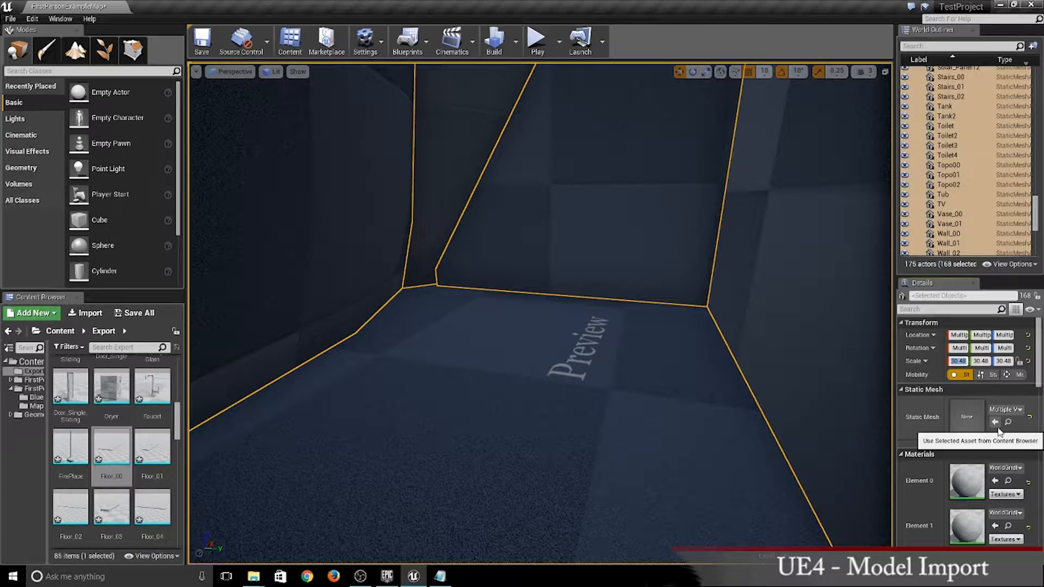
key(Tab)
text(1)
key(Tab)
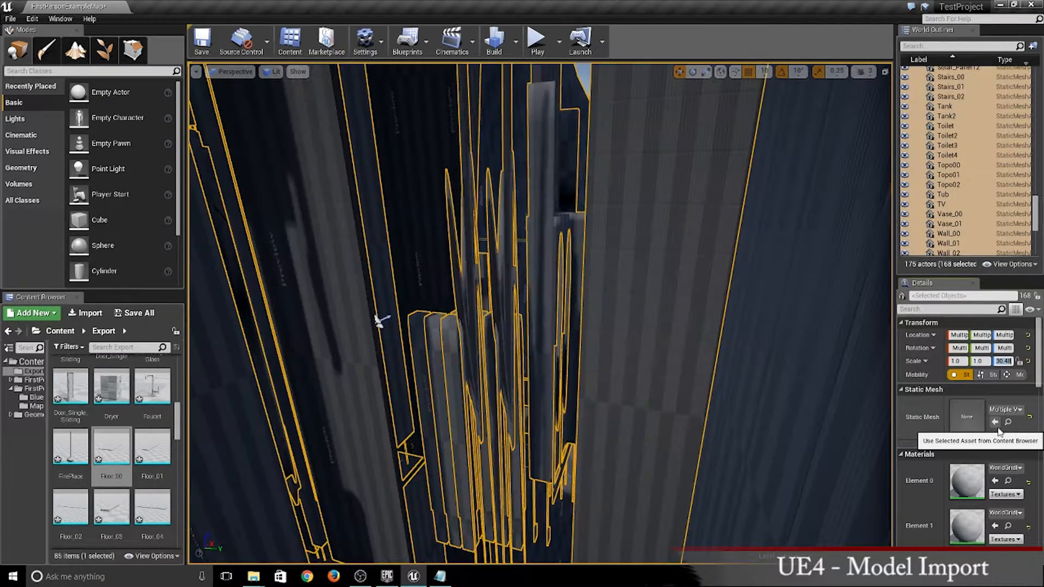
text(1)
key(Return)
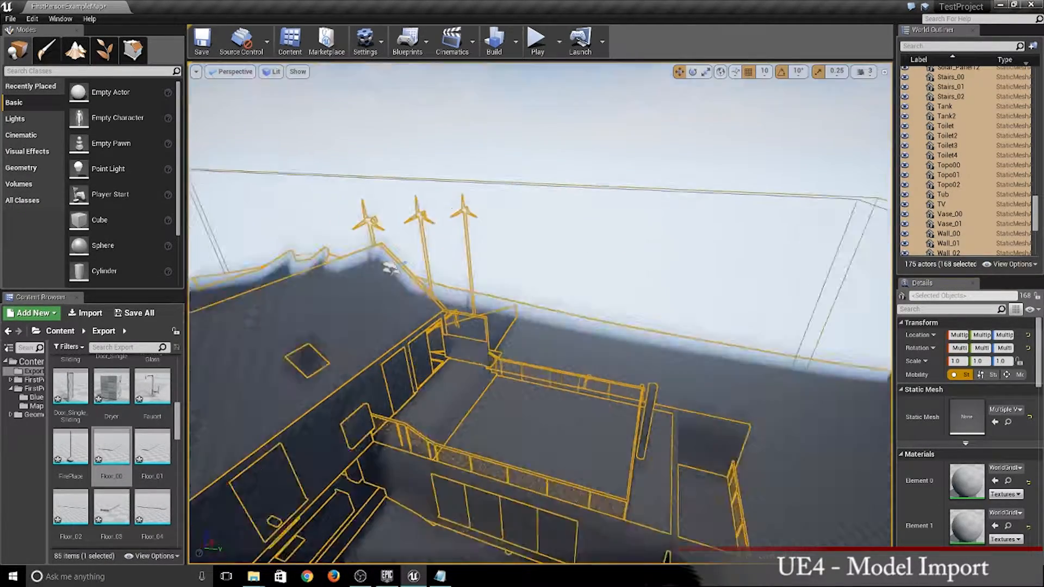
- Set the roll, pitch and yaw rotation of all pasted actors to 0°
mouse_move(538, 304)
right_down()
mouse_move(462, 348)
mouse_move(397, 315)
mouse_move(478, 359)
mouse_move(451, 351)
mouse_move(536, 322)
right_up()
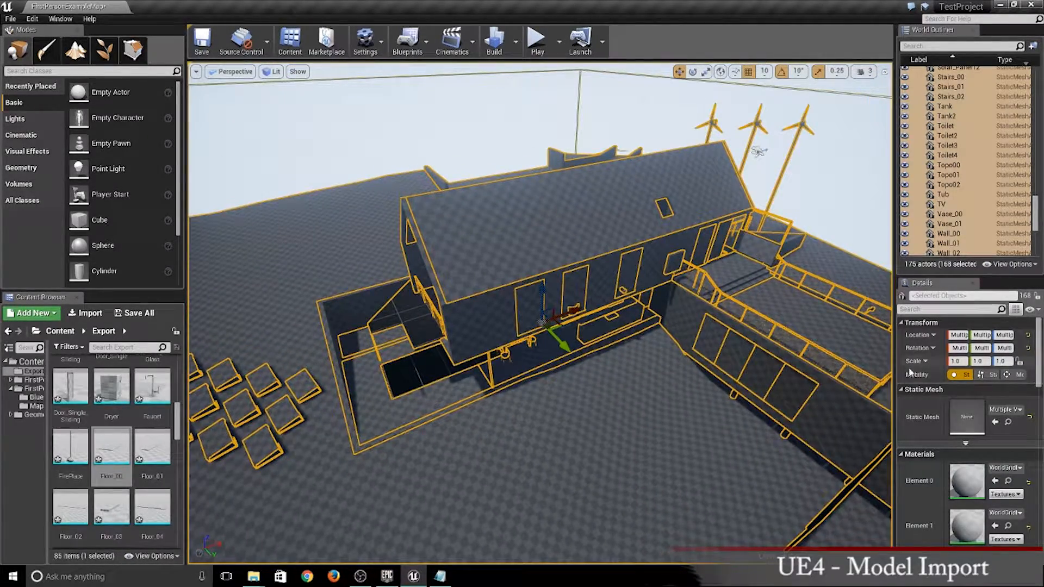
click(958, 348)
text(0)
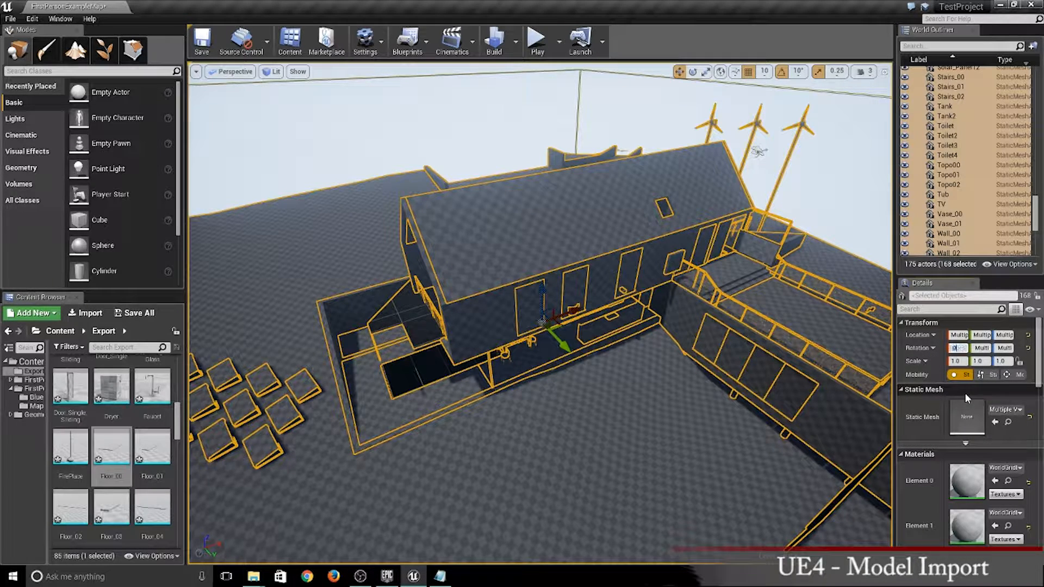
key(Tab)
text(0)
key(Tab)
text(0)
key(Return)
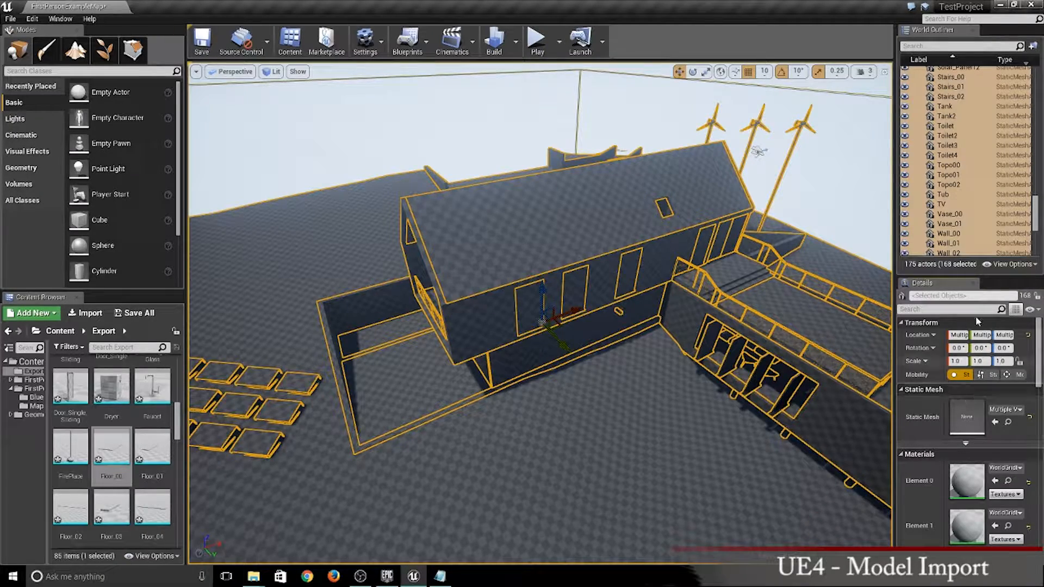
- Inspect the placed house model up close around the lower-level window openings and the adjoining walls
right_drag(551, 427, 615, 483)
key(w)
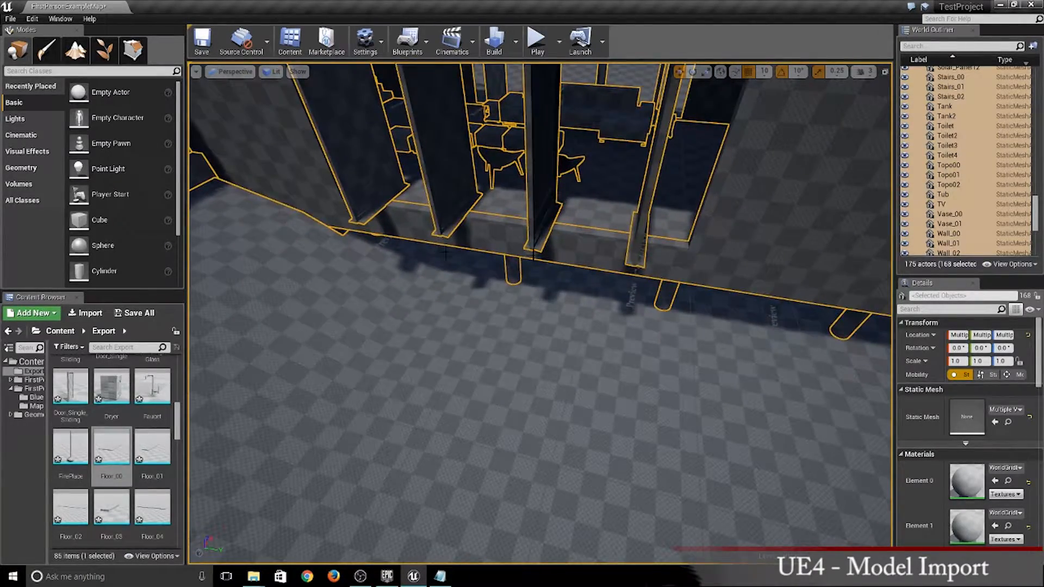
right_drag(445, 253, 609, 163)
key(w)
key(w)
key(w)
key(d)
key(d)
key(s)
key(d)
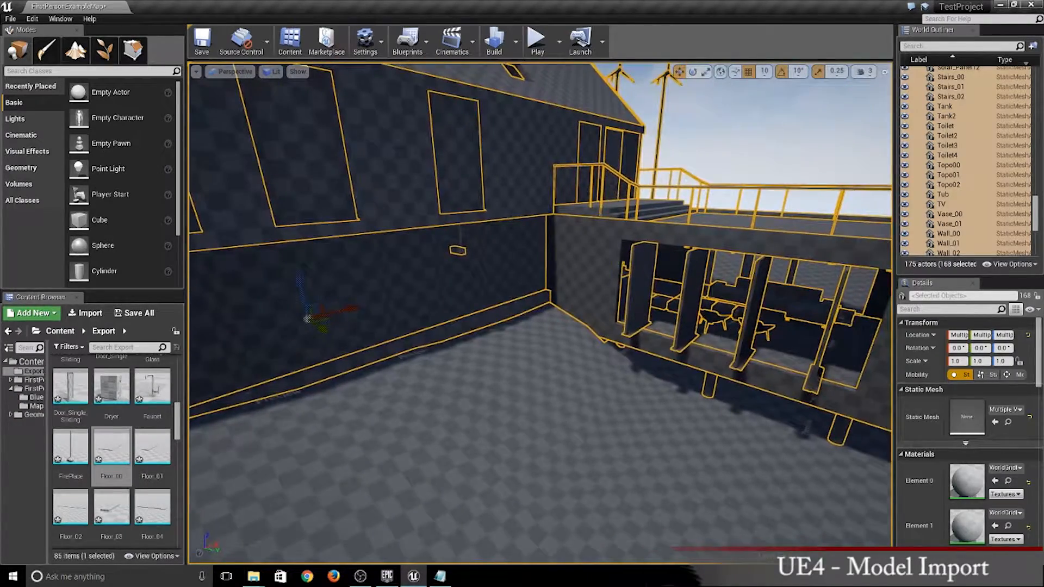
- Compare the imported Window mesh with its numbered copies in the level by going through the window actors from Window to Window11
scroll(111, 446, up, 3)
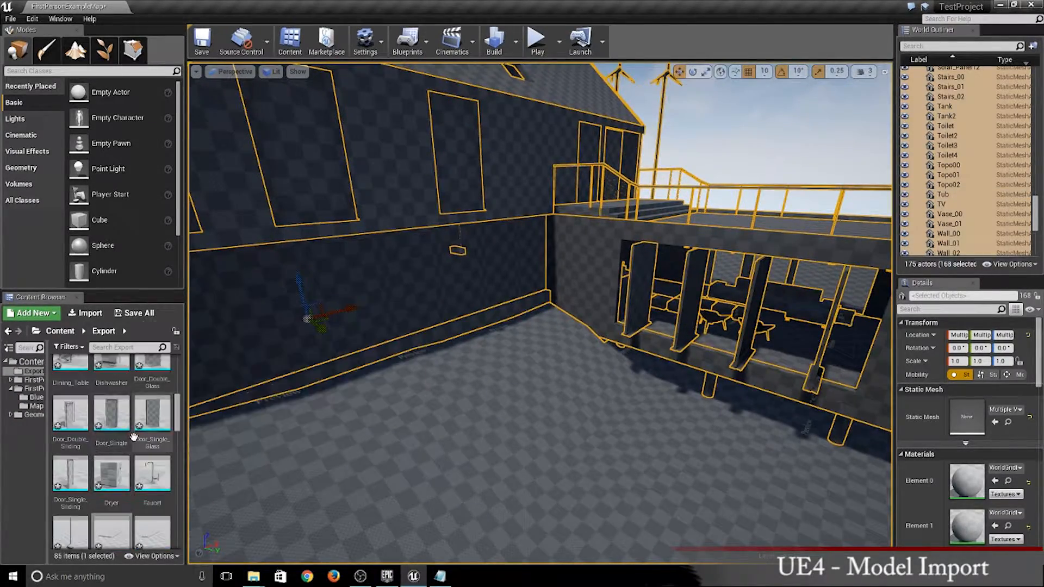
scroll(108, 418, down, 5)
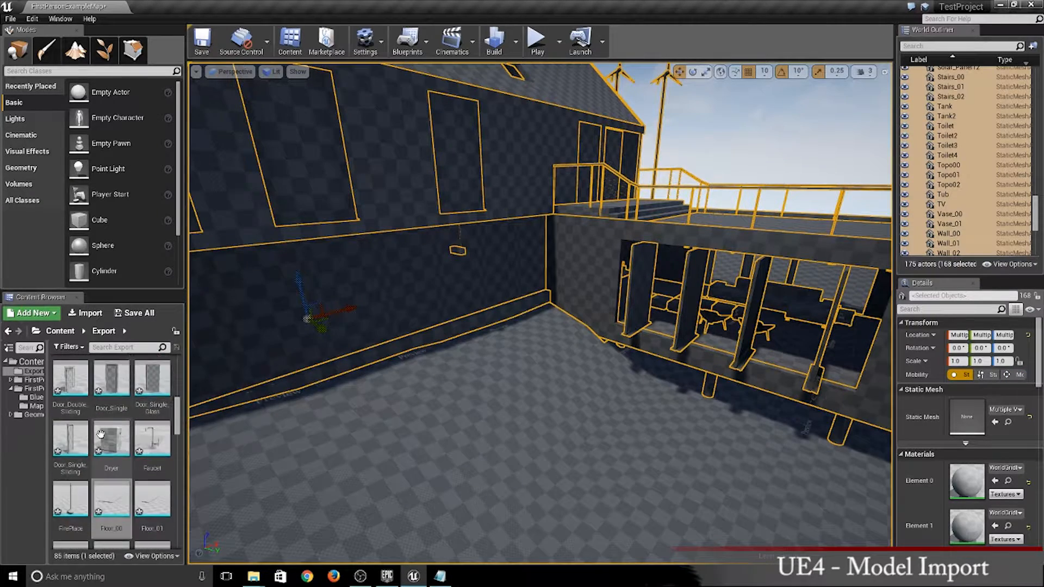
scroll(108, 419, down, 10)
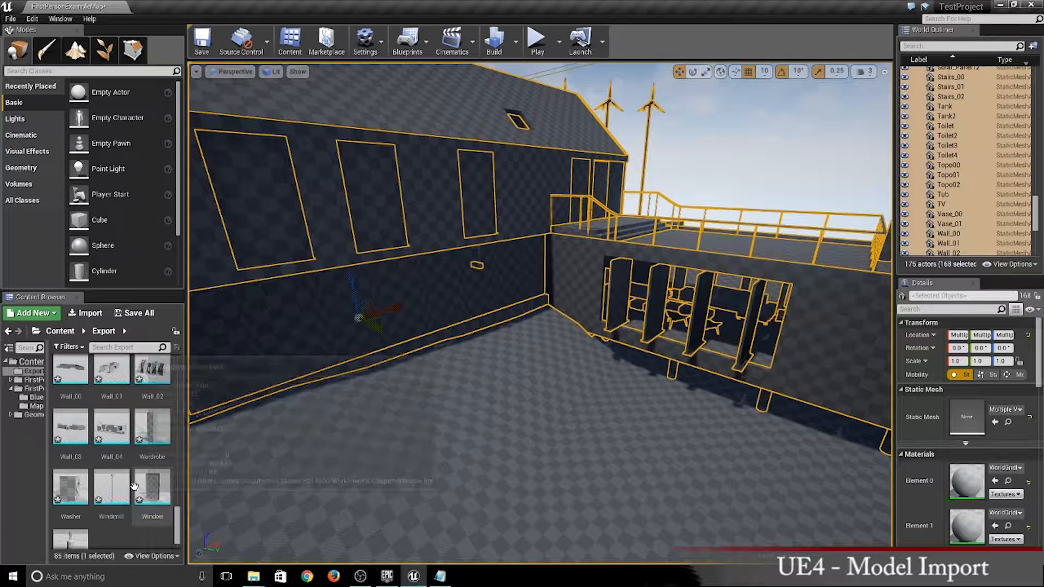
scroll(152, 480, down, 1)
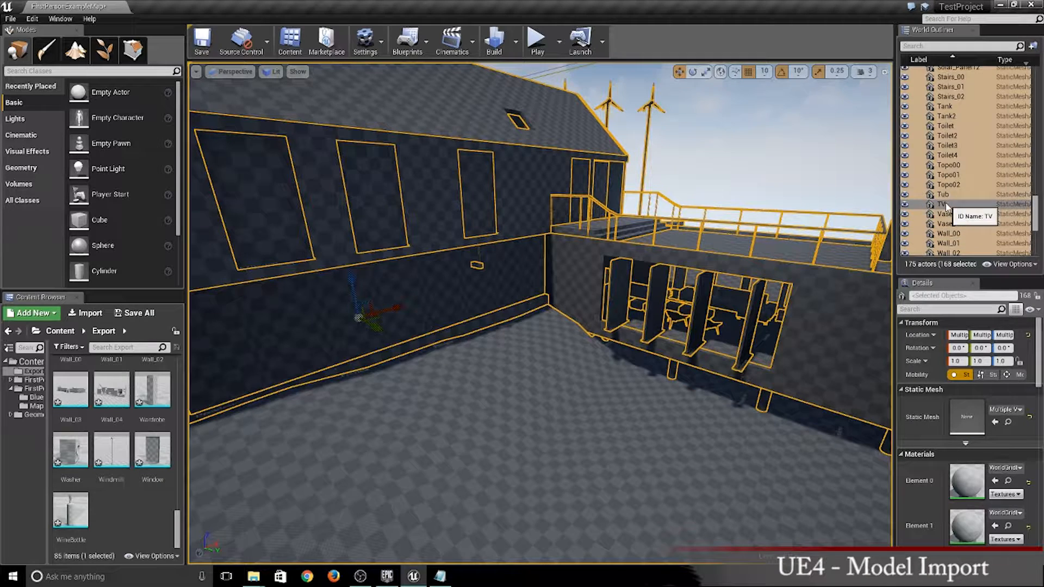
scroll(948, 207, down, 8)
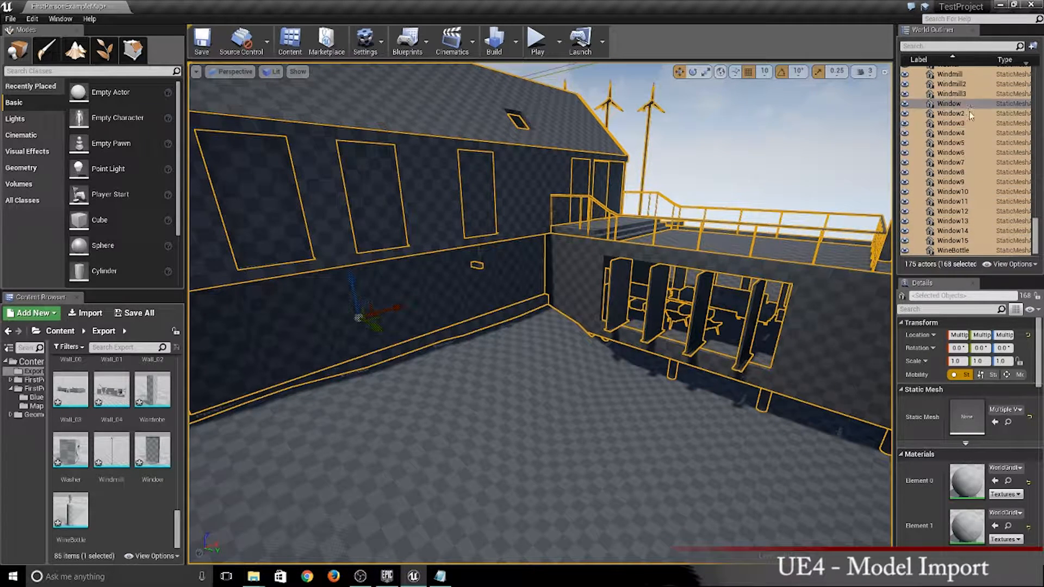
click(951, 104)
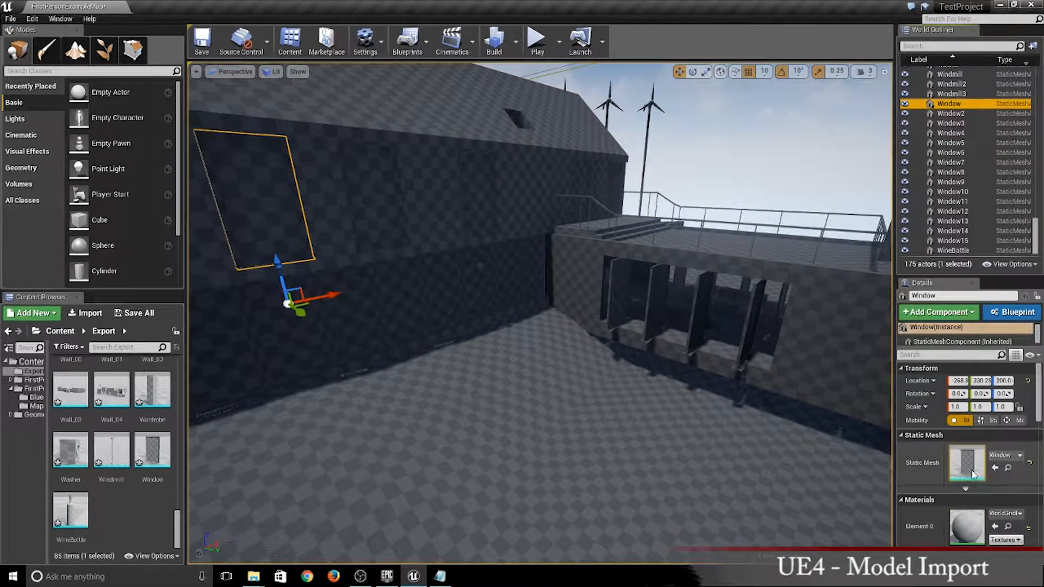
key(Down)
key(Down)
key(Down)
key(Down)
key(Down)
key(Down)
key(Down)
key(Down)
key(Down)
key(Down)
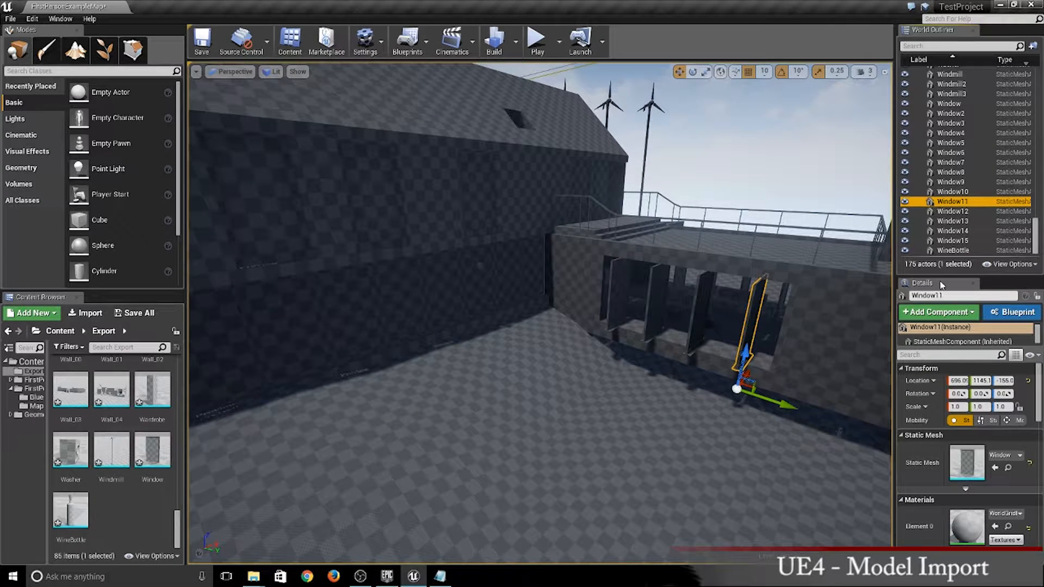
click(948, 103)
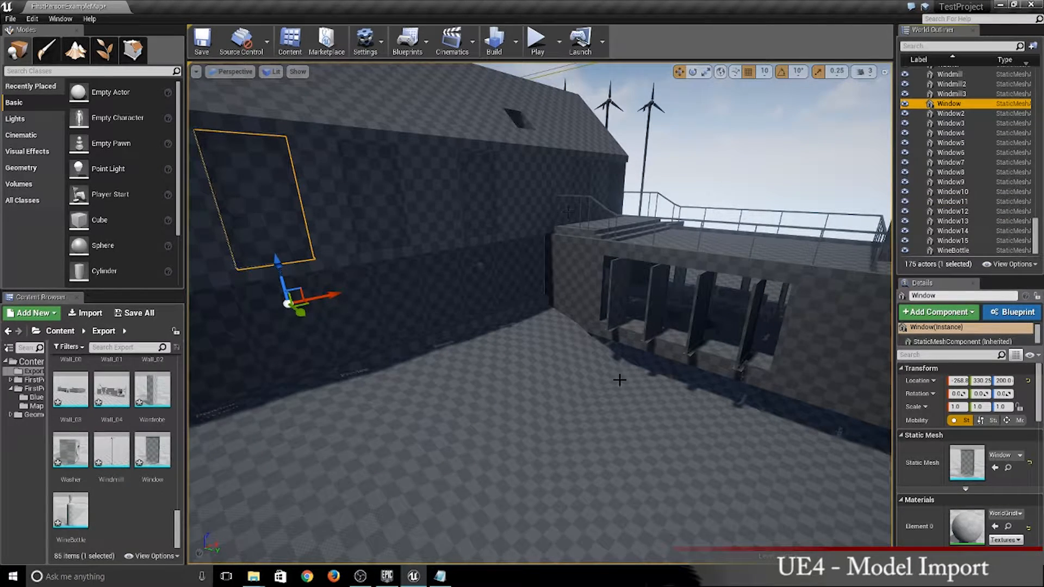
- Select Window8 through Window11 and rotate them together about the Z axis to sit flush in the wall opening
right_drag(619, 380, 395, 492)
click(427, 326)
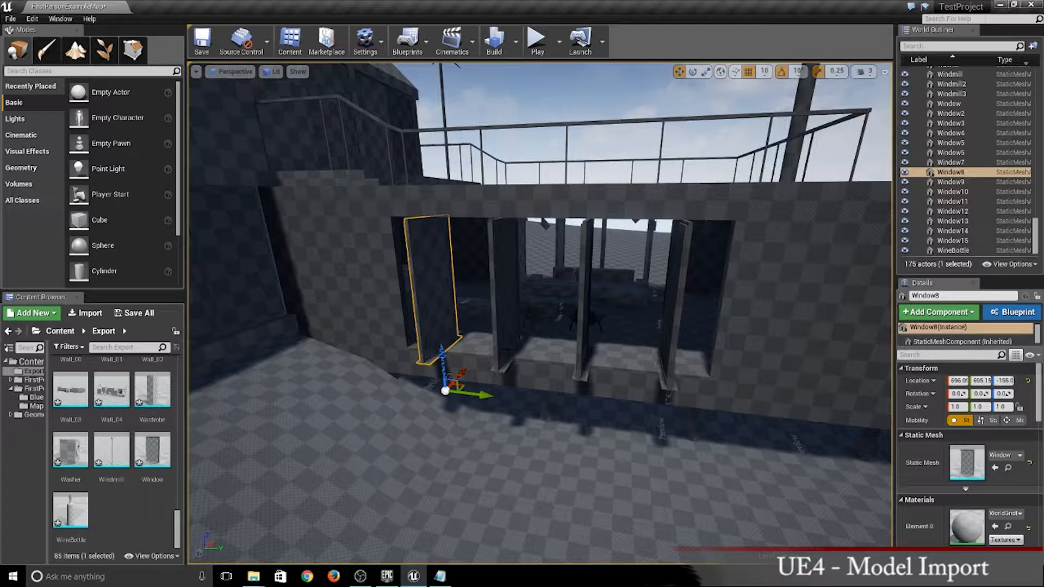
ctrl+click(507, 337)
key(Escape)
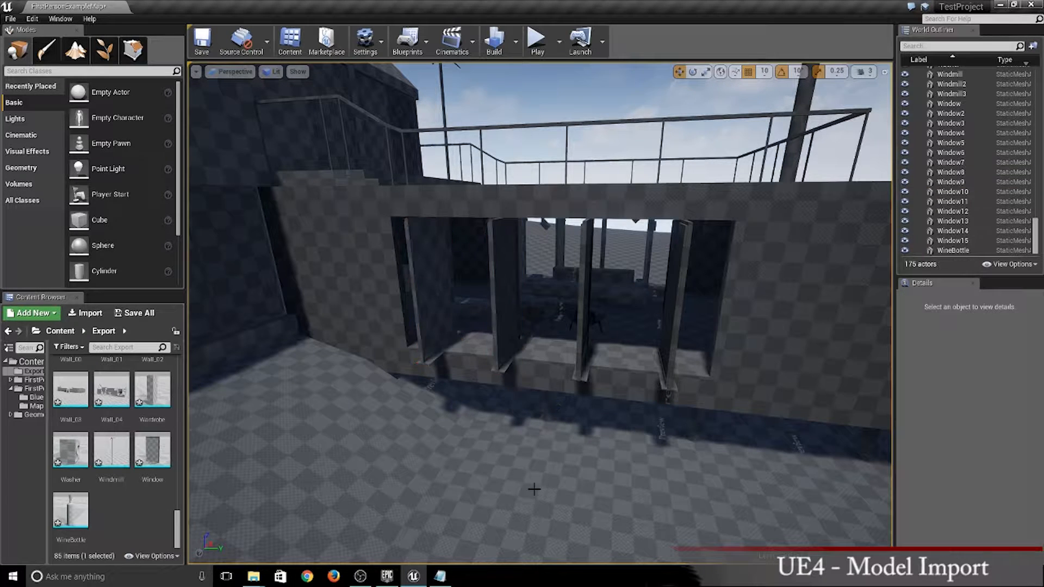
click(446, 312)
ctrl+click(507, 311)
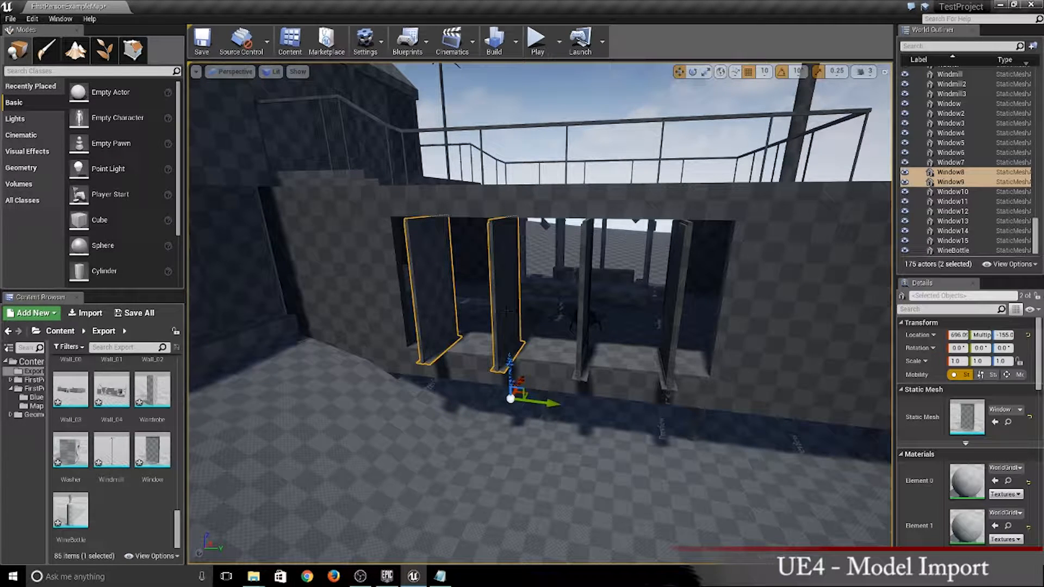
ctrl+click(581, 318)
ctrl+click(674, 326)
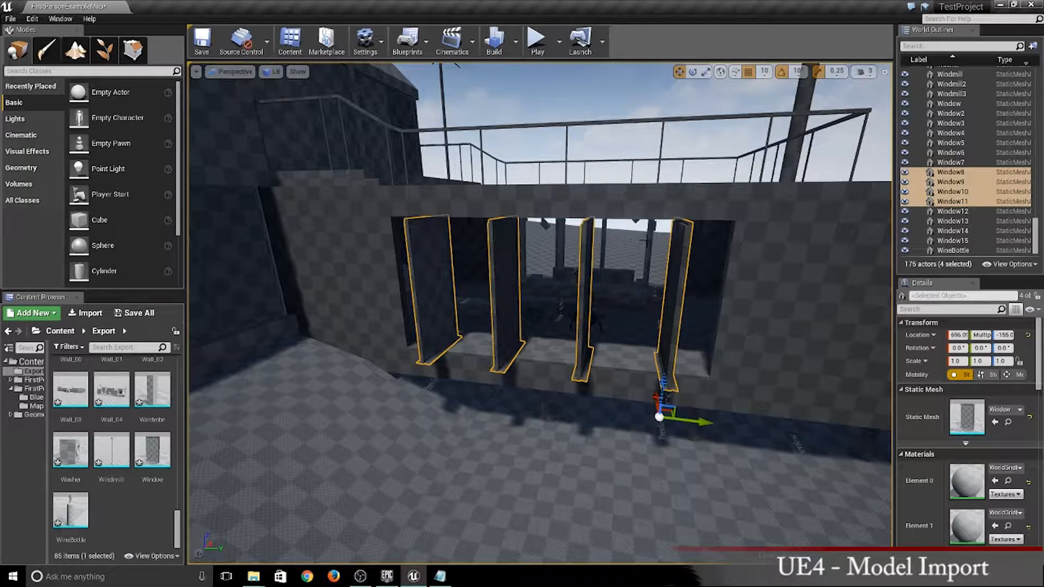
mouse_move(603, 385)
right_down()
mouse_move(566, 399)
mouse_move(560, 416)
mouse_move(602, 385)
right_up()
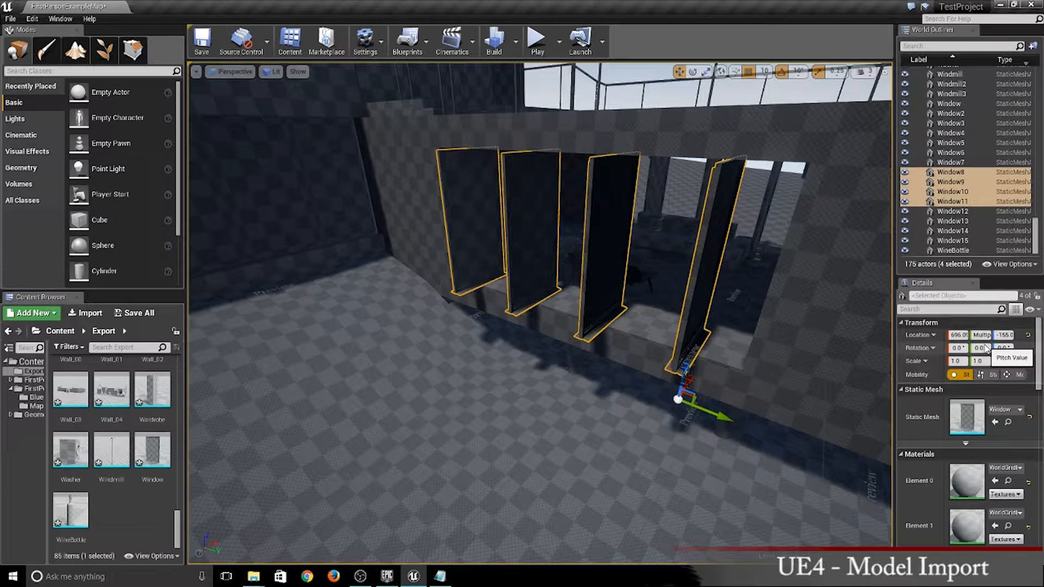
click(1006, 347)
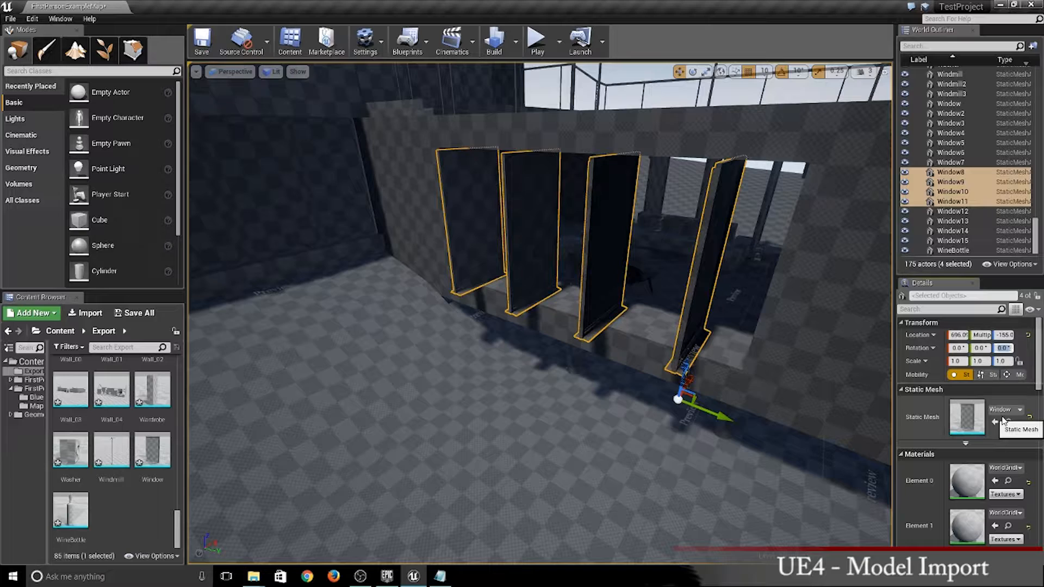
key(Return)
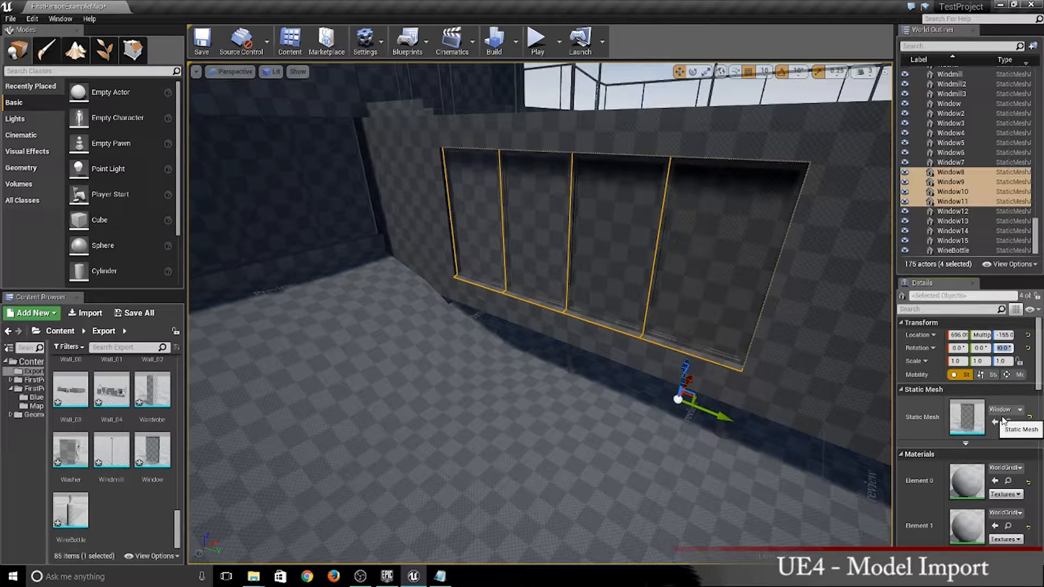
- Select Window12 through Window15 in the opposite wall opening and set their Z rotation to -90°
right_drag(572, 436, 647, 408)
key(w)
key(s)
key(d)
key(w)
key(w)
key(s)
click(706, 353)
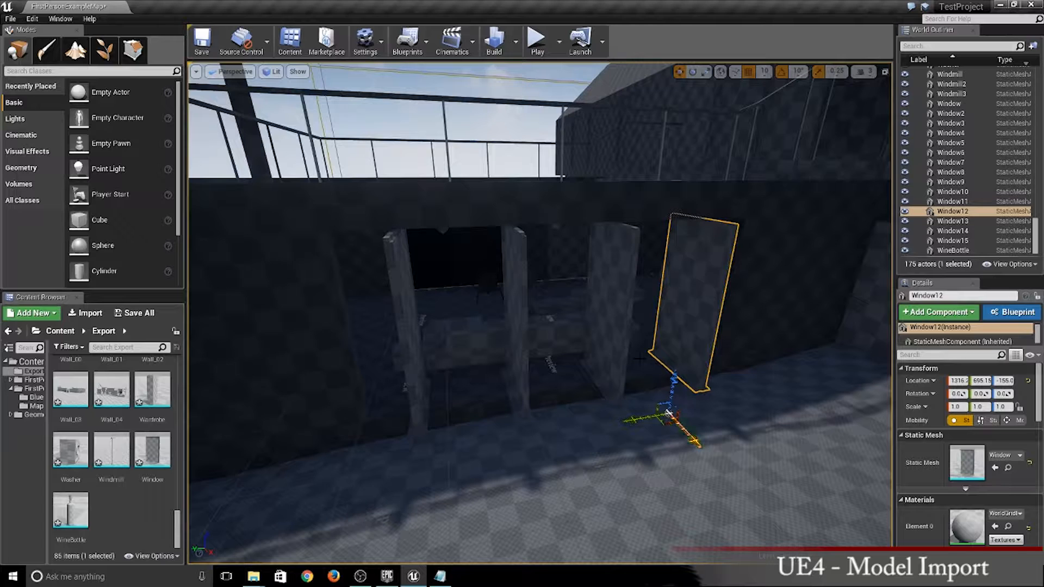
ctrl+click(611, 315)
ctrl+click(513, 326)
ctrl+click(418, 397)
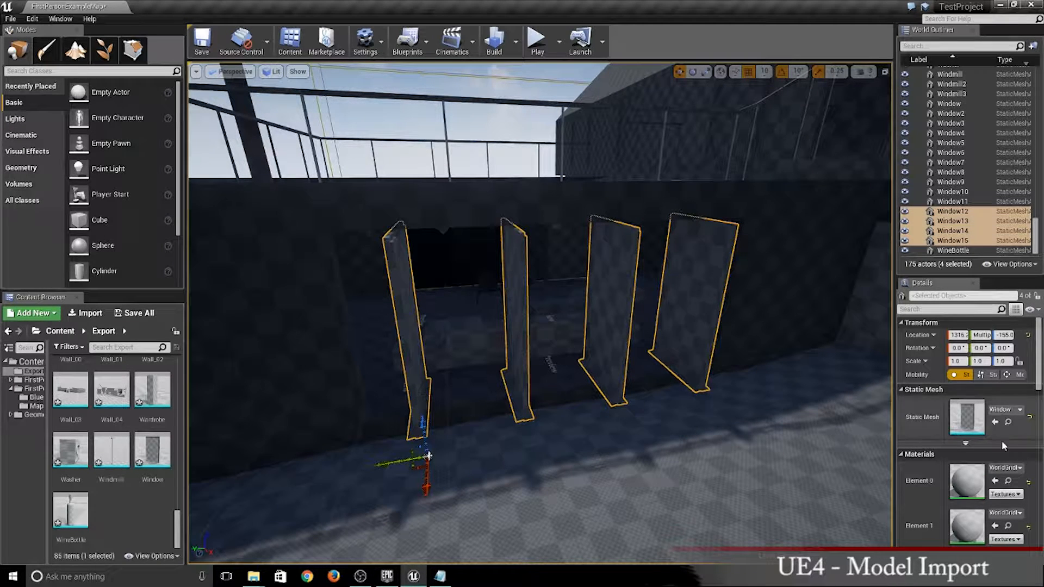
scroll(932, 457, down, 5)
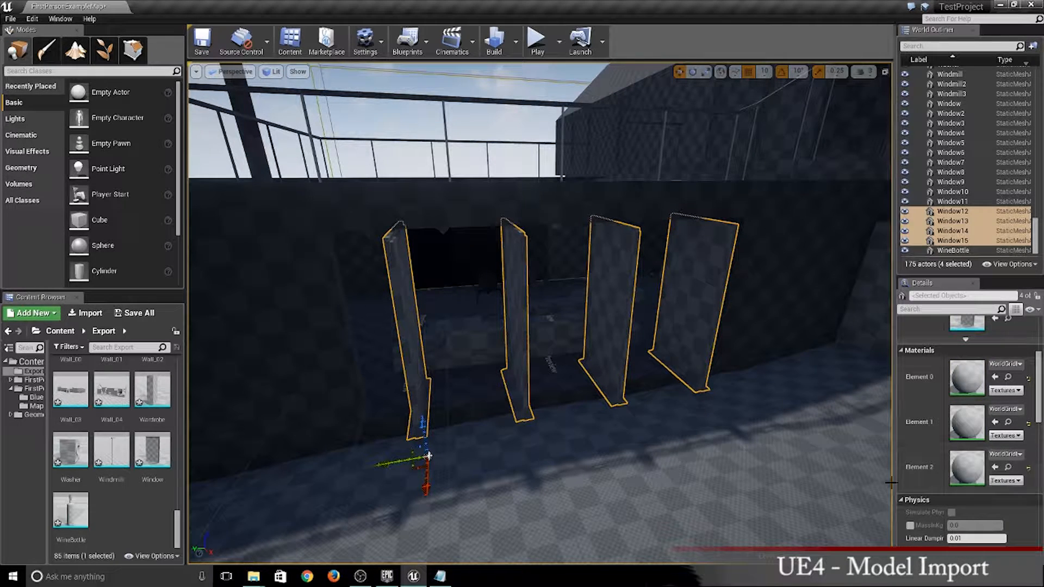
scroll(968, 462, up, 4)
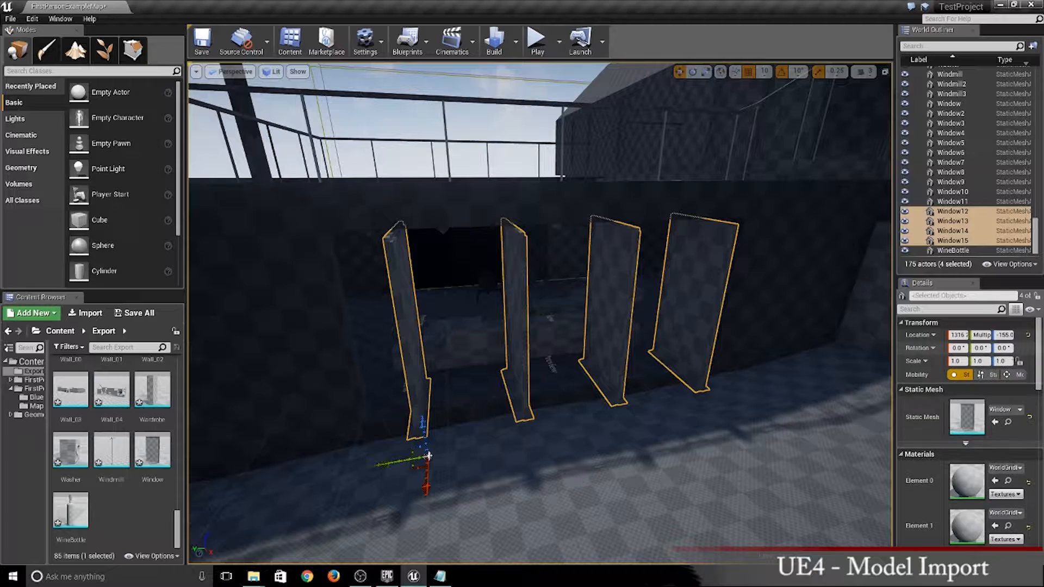
click(1004, 347)
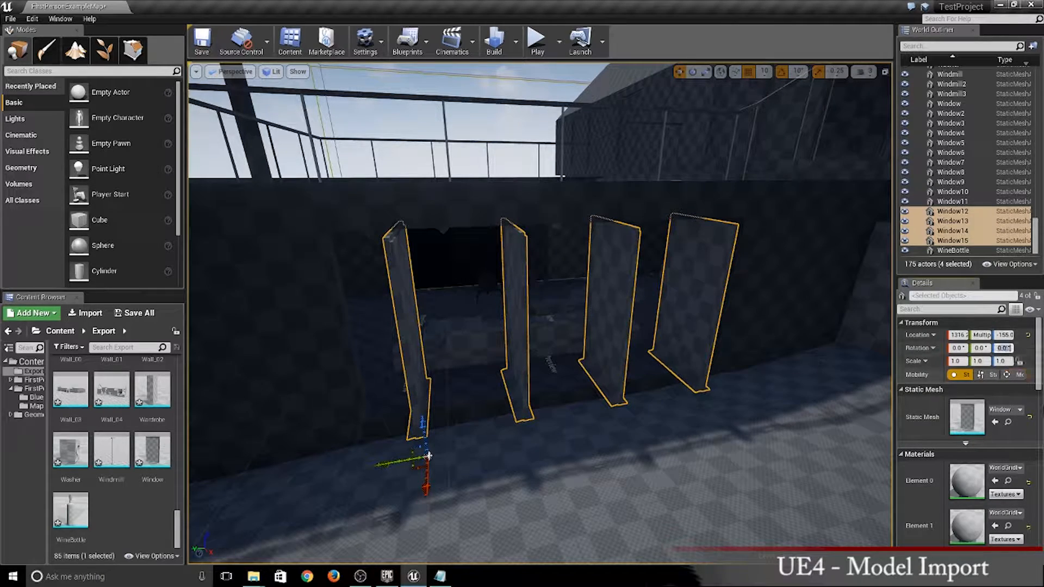
right_drag(711, 393, 636, 362)
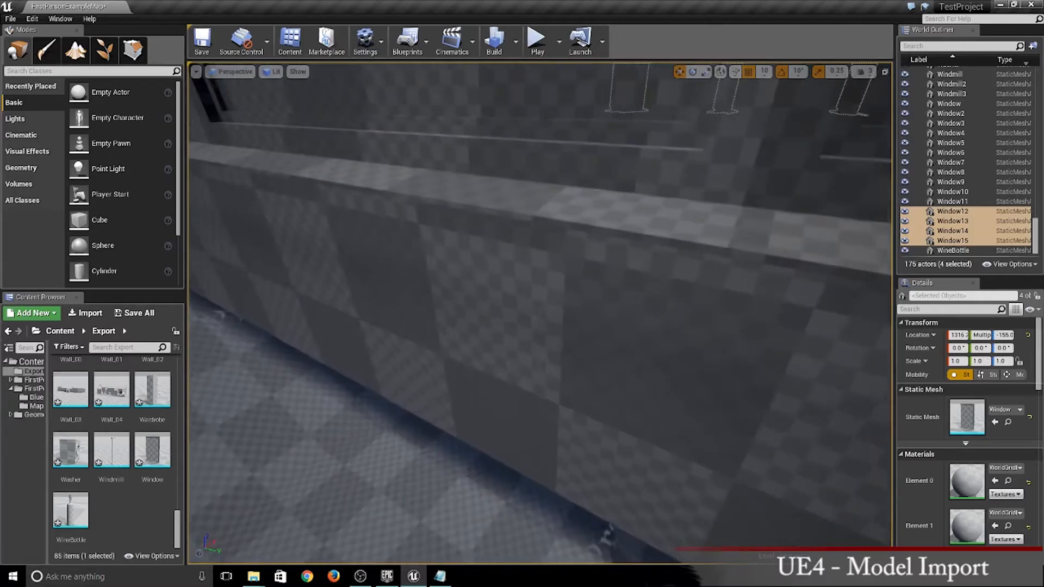
key(d)
key(f)
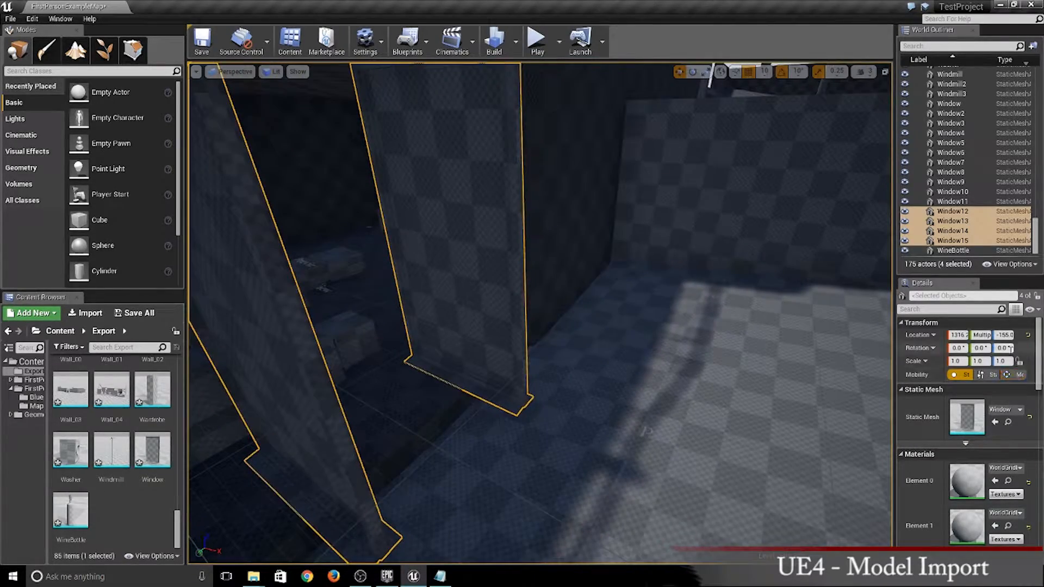
click(1003, 348)
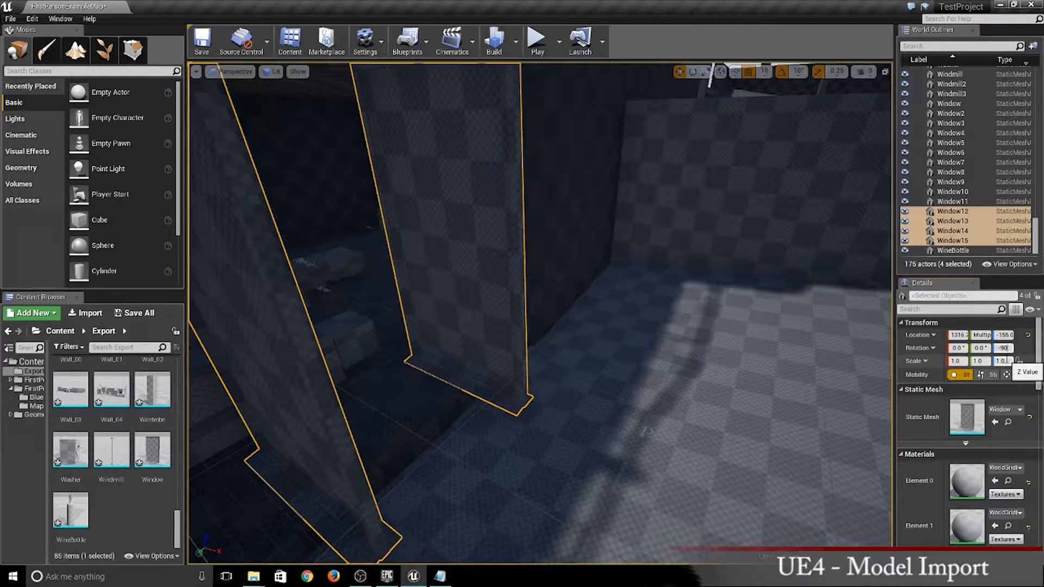
- Rotate the upper-floor Door_Double_Glass actor to 90° about the Z axis and shift it about 20 units along negative Y
key(s)
right_drag(788, 337, 869, 244)
key(w)
key(s)
click(628, 345)
right_drag(652, 326, 593, 413)
click(1004, 394)
key(w)
key(w)
key(w)
click(589, 348)
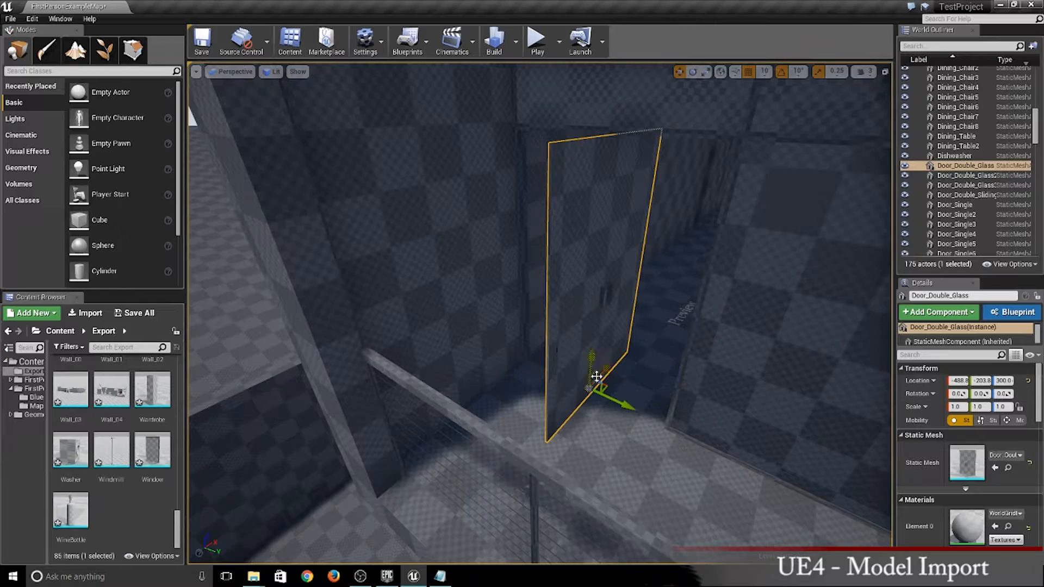
right_drag(590, 348, 663, 283)
key(w)
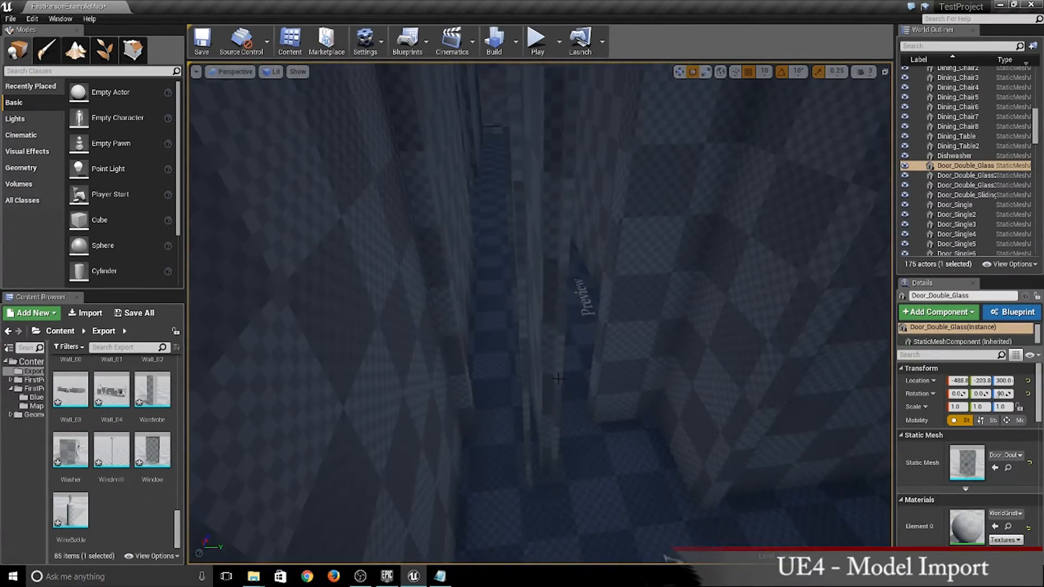
- Rotate the Door_Single6 actor to 90° about the Z axis so it fits its doorway
click(558, 379)
drag(571, 464, 596, 417)
right_drag(584, 413, 484, 408)
click(579, 397)
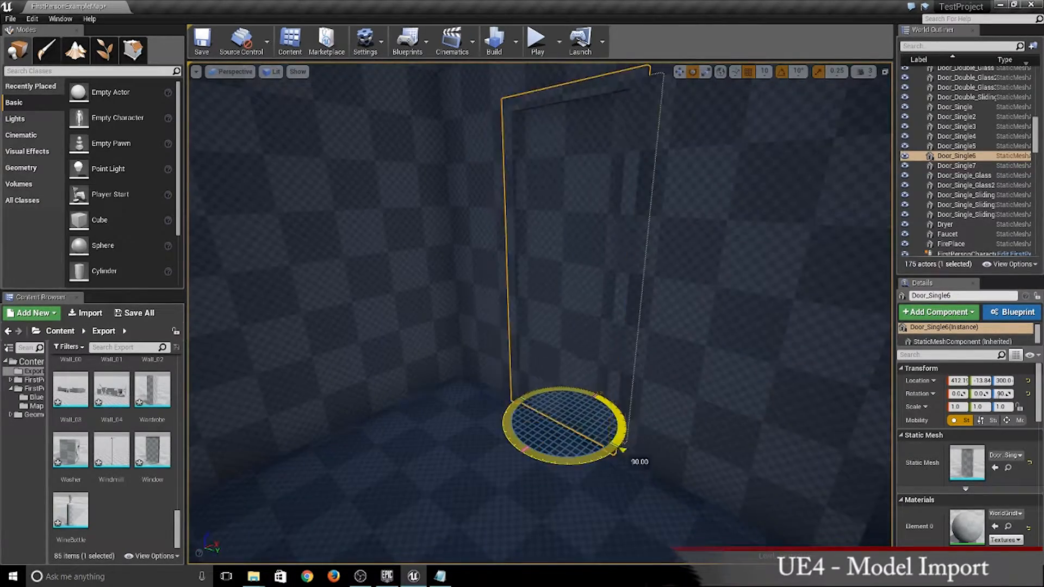
click(585, 392)
- Turn the bathroom sinks about the Z axis to face correctly: Sink_Bathroom4 clockwise or counter-clockwise as needed and Sink_Bathroom3 to 90°
right_drag(586, 393, 701, 332)
click(585, 393)
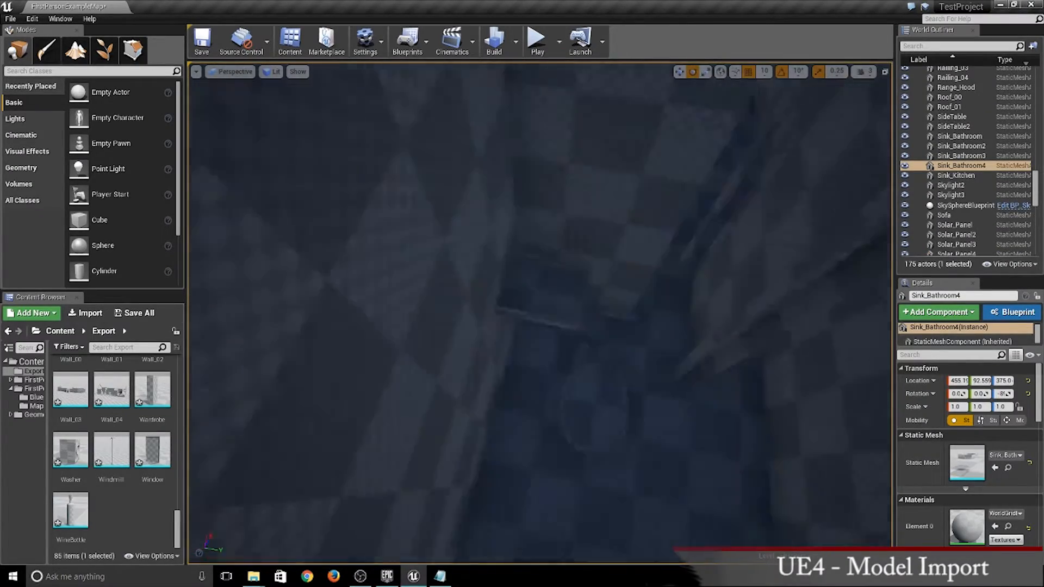
right_drag(586, 392, 646, 399)
click(467, 416)
drag(549, 501, 596, 484)
click(449, 209)
drag(468, 234, 422, 231)
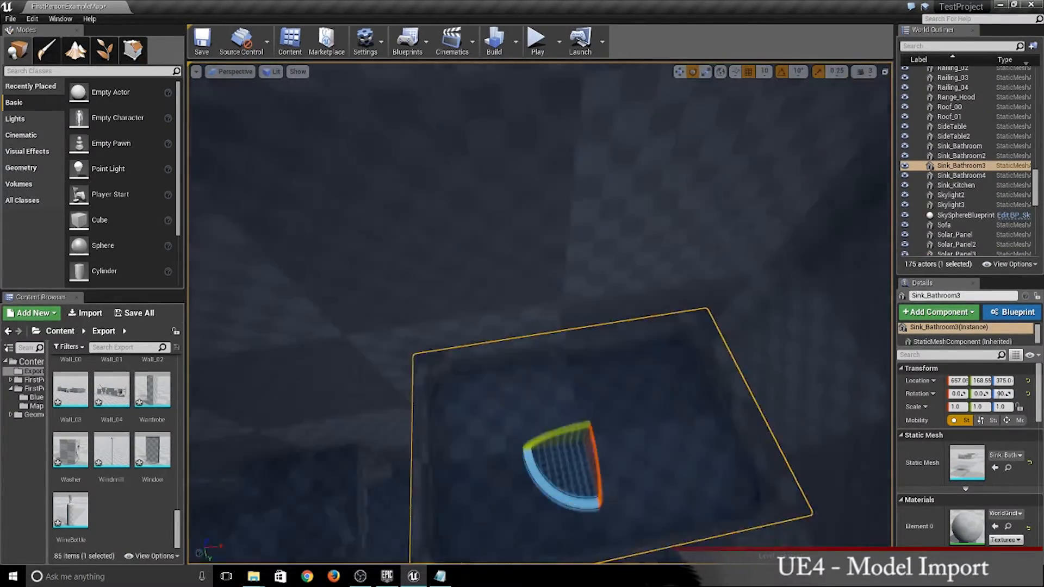
- Rotate the Door_Single5 actor about the Z axis to align it with its doorway
right_drag(522, 326, 587, 348)
click(516, 304)
drag(535, 493, 549, 492)
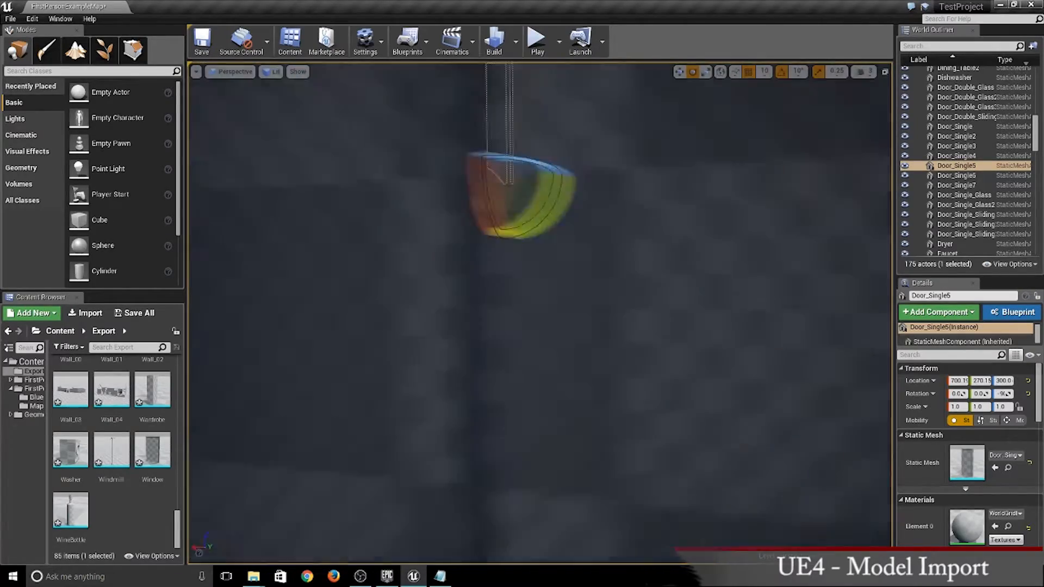
- Select Dining_Chair, Dining_Chair2, Dining_Chair5 and Dining_Chair6 and set their Z rotation to 180°
right_drag(522, 326, 706, 332)
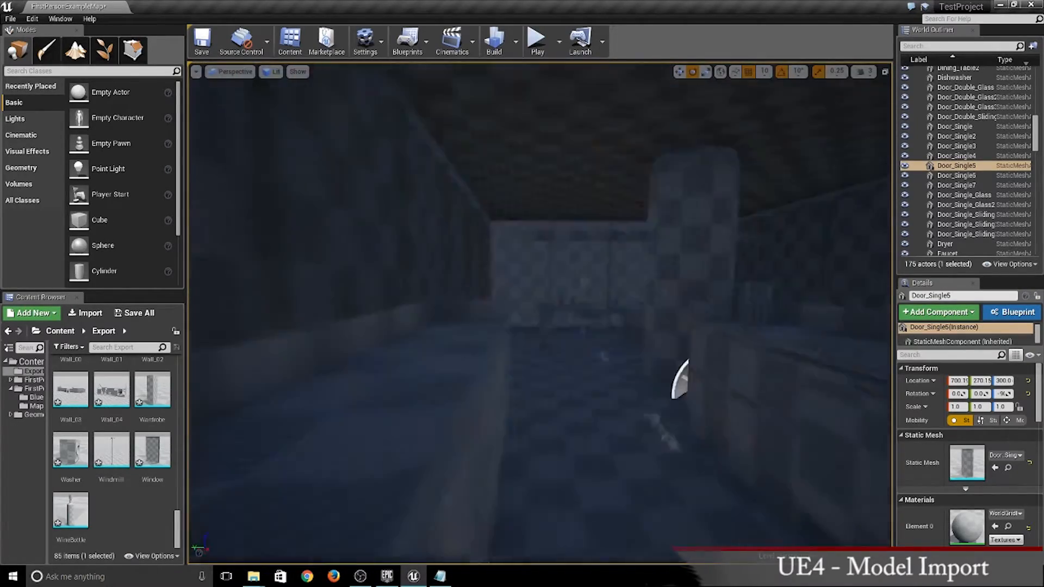
click(636, 256)
ctrl+click(693, 220)
right_drag(693, 220, 659, 326)
ctrl+click(660, 402)
ctrl+click(467, 354)
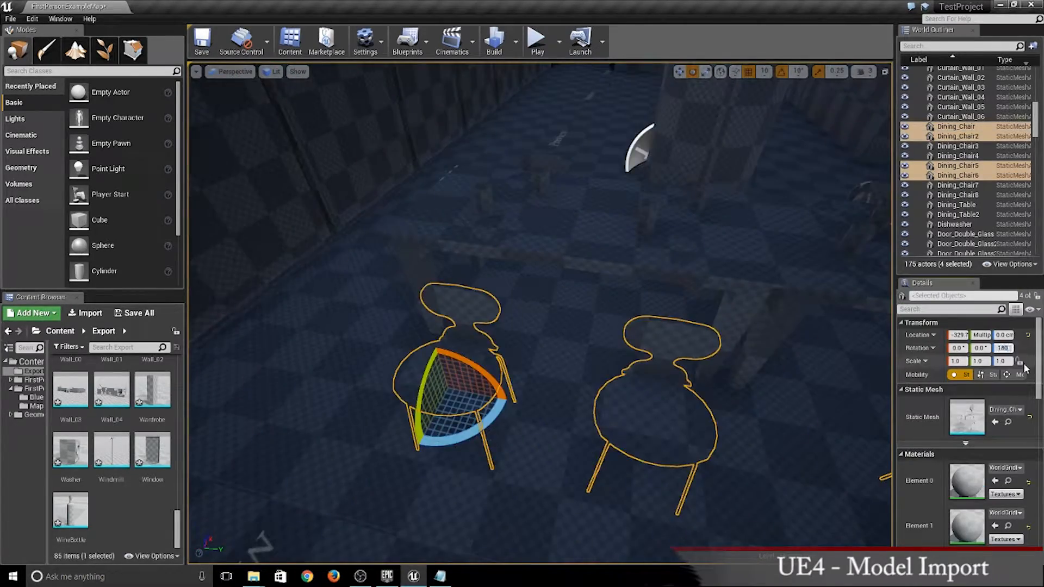
- Examine the roof and terrace pieces for alignment by selecting Wall_04, Stairs_01 and Roof_01
right_drag(468, 353, 598, 326)
click(598, 342)
drag(560, 296, 609, 297)
right_drag(609, 297, 672, 283)
click(672, 282)
click(587, 272)
right_drag(587, 272, 697, 367)
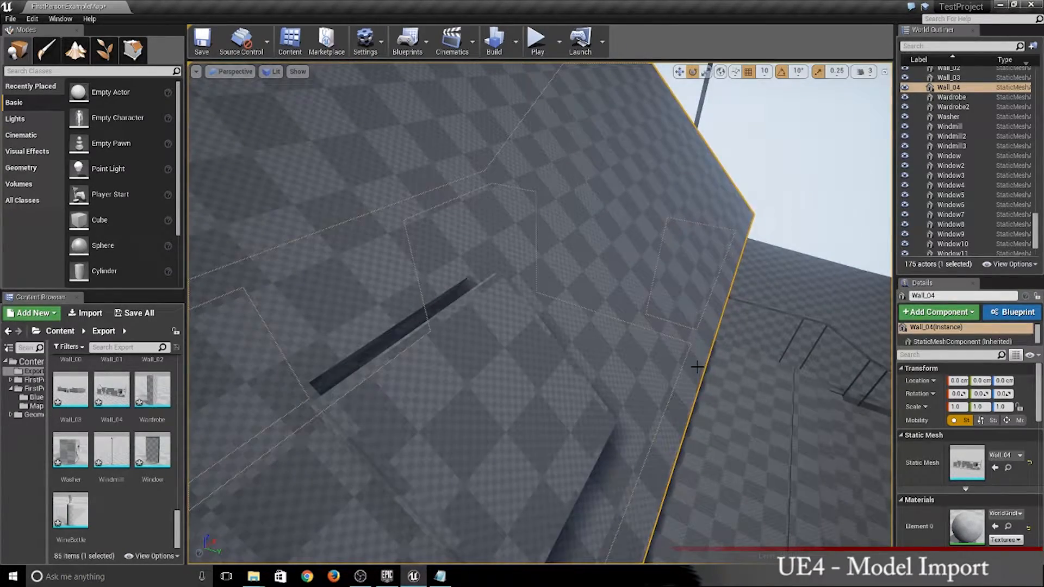
right_drag(544, 326, 685, 340)
click(541, 433)
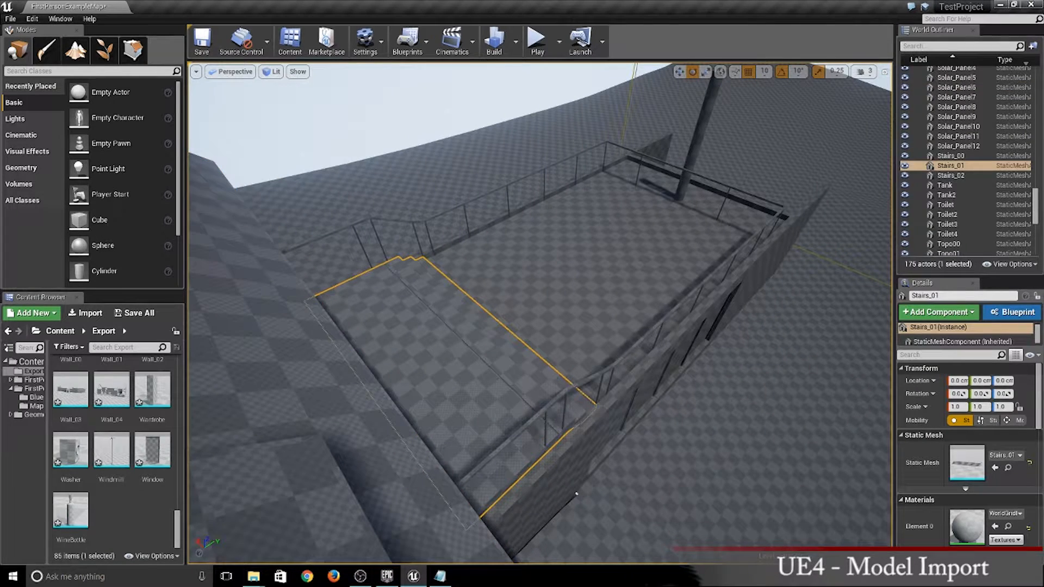
click(678, 268)
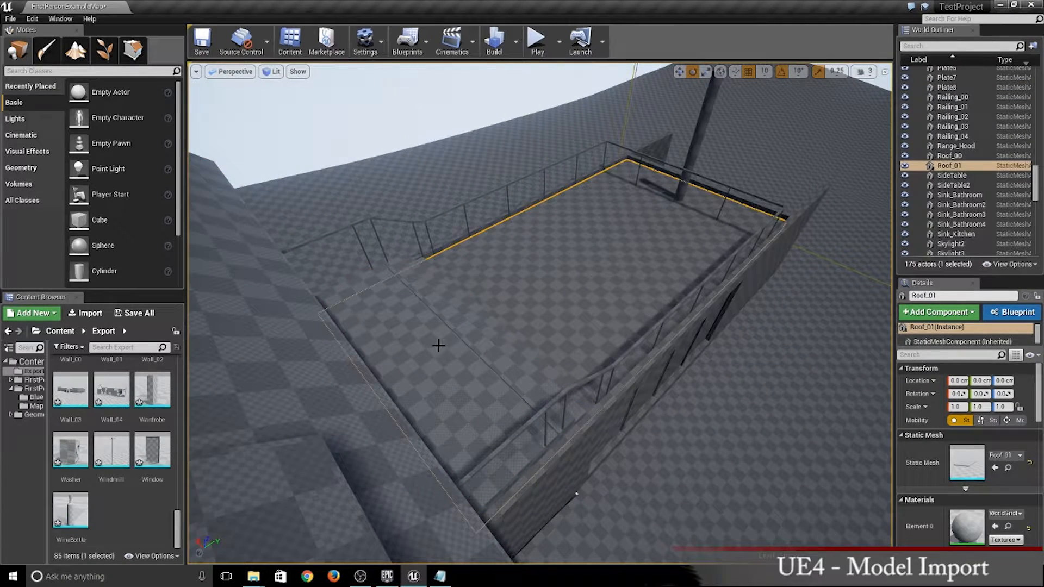
mouse_move(484, 403)
right_down()
mouse_move(565, 348)
mouse_move(522, 451)
mouse_move(451, 429)
mouse_move(484, 404)
right_up()
- Select Skylight3 on the sloped roof and move it 10 units along negative Y toward its opening
click(452, 402)
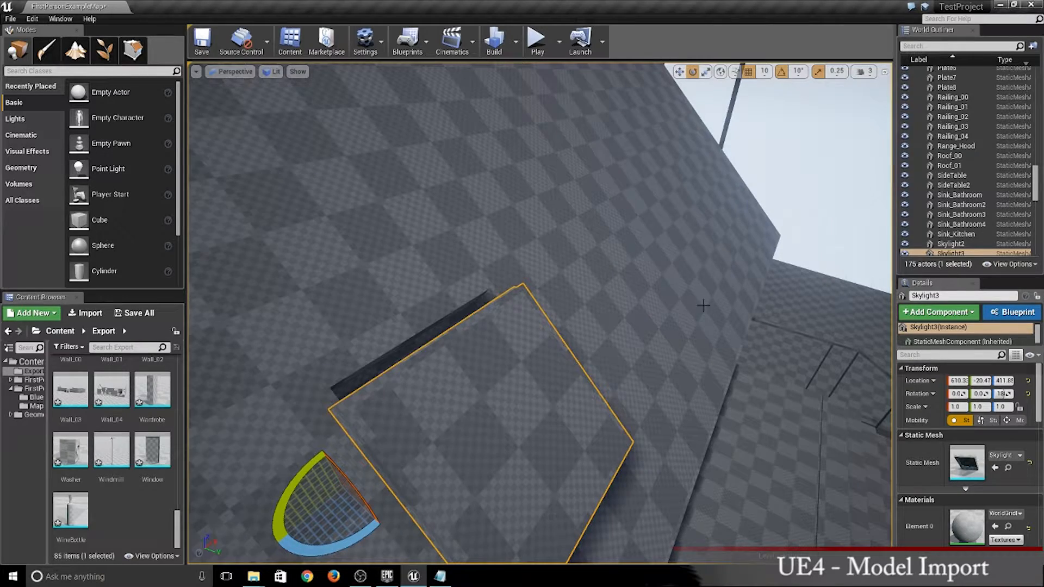
right_drag(703, 306, 846, 346)
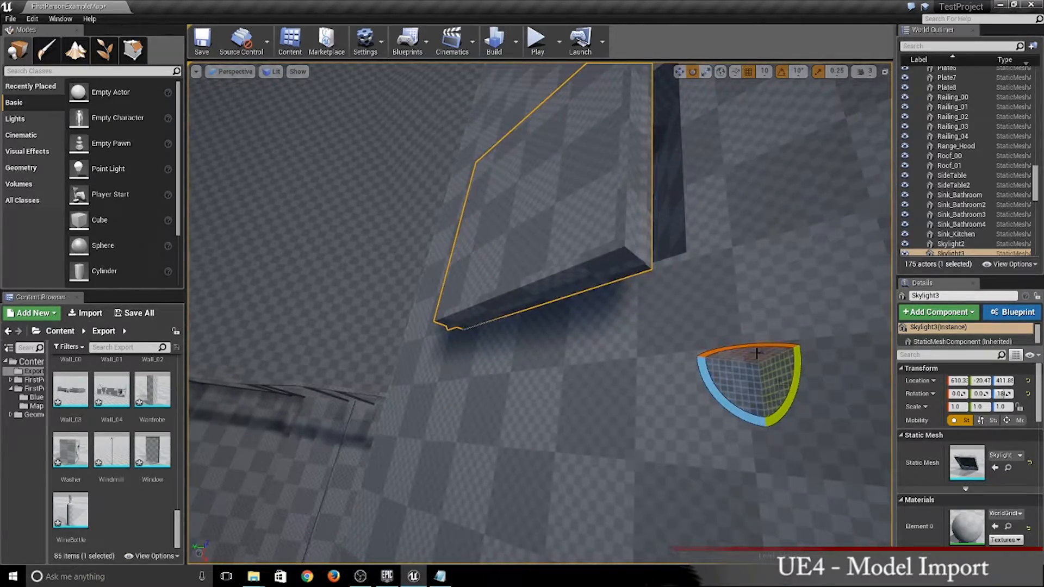
right_drag(756, 353, 734, 379)
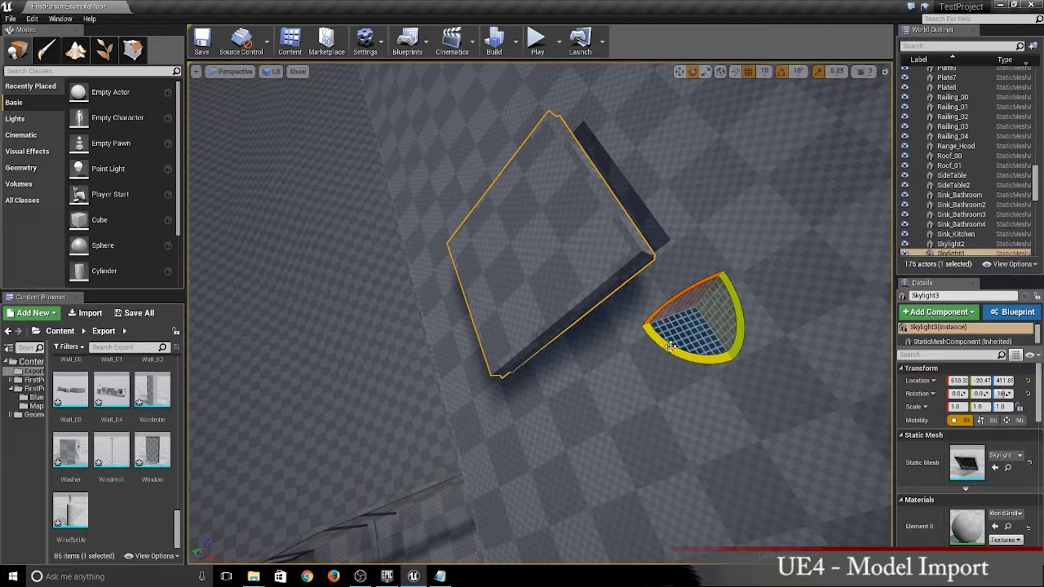
key(w)
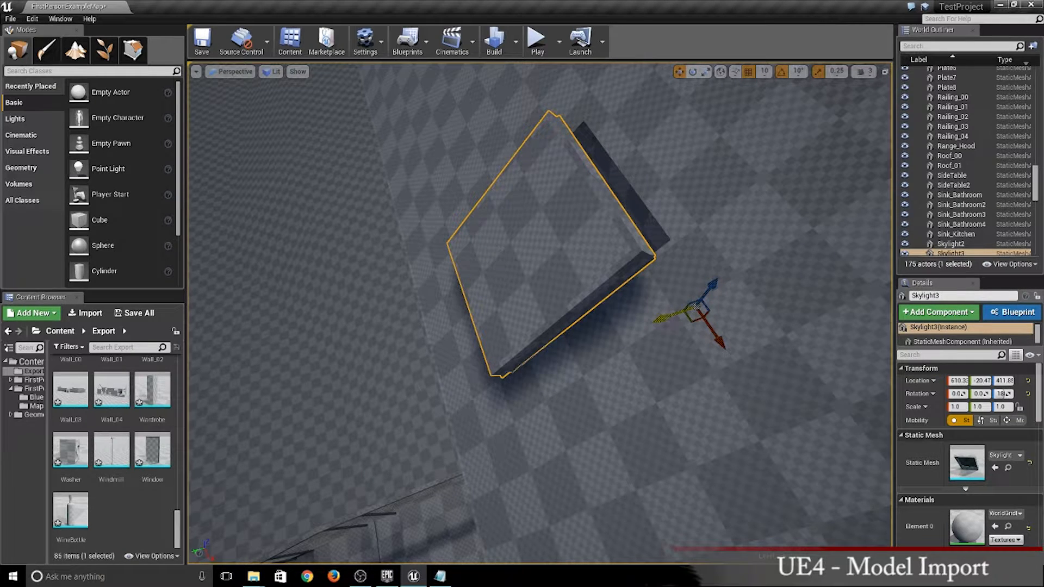
drag(670, 318, 678, 319)
right_drag(678, 319, 628, 361)
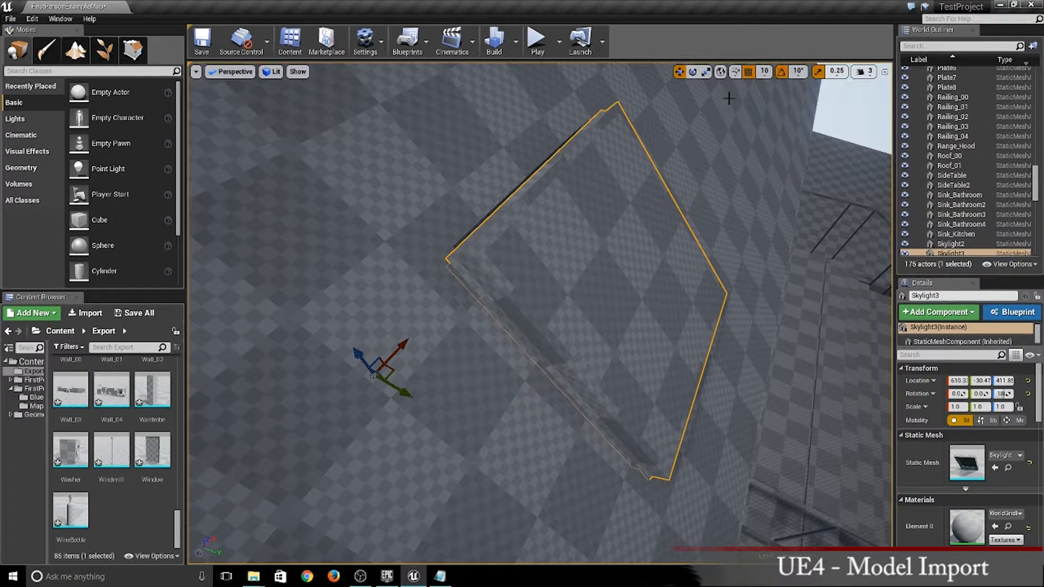
- Set the position snap size to 1 and move Skylight3 another 4 units along negative Y
click(764, 72)
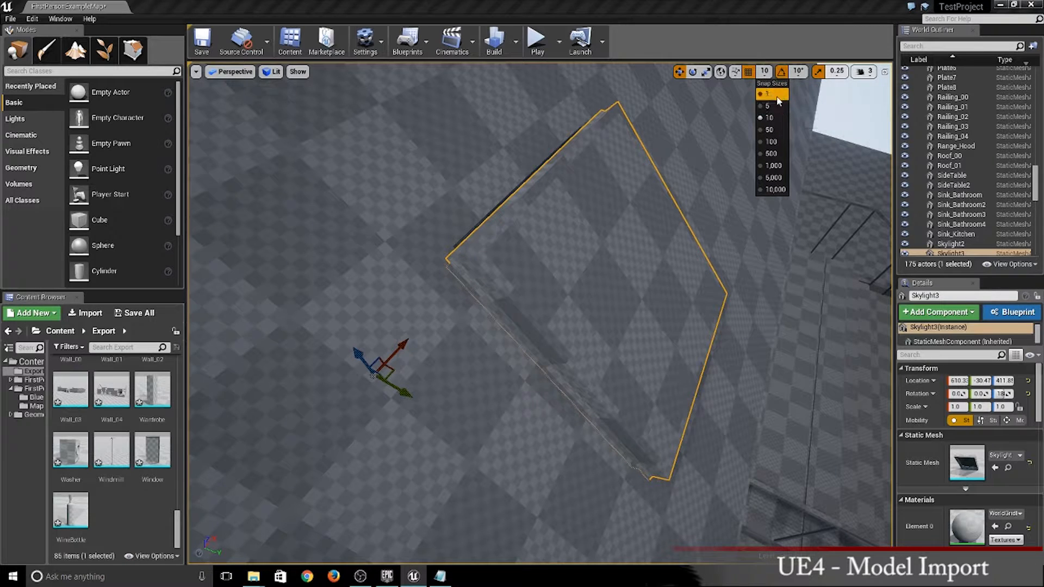
click(771, 106)
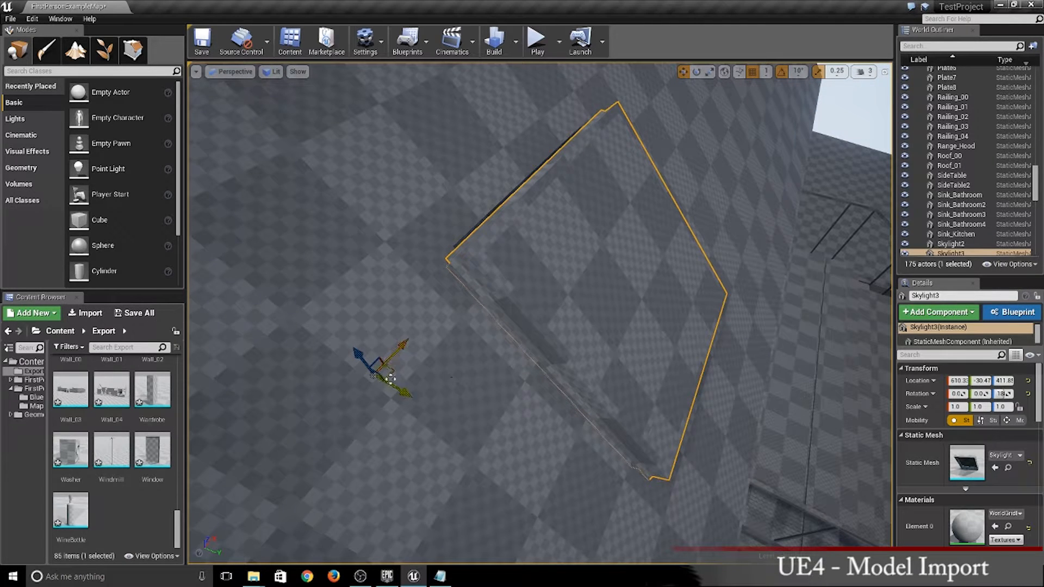
drag(395, 392, 393, 388)
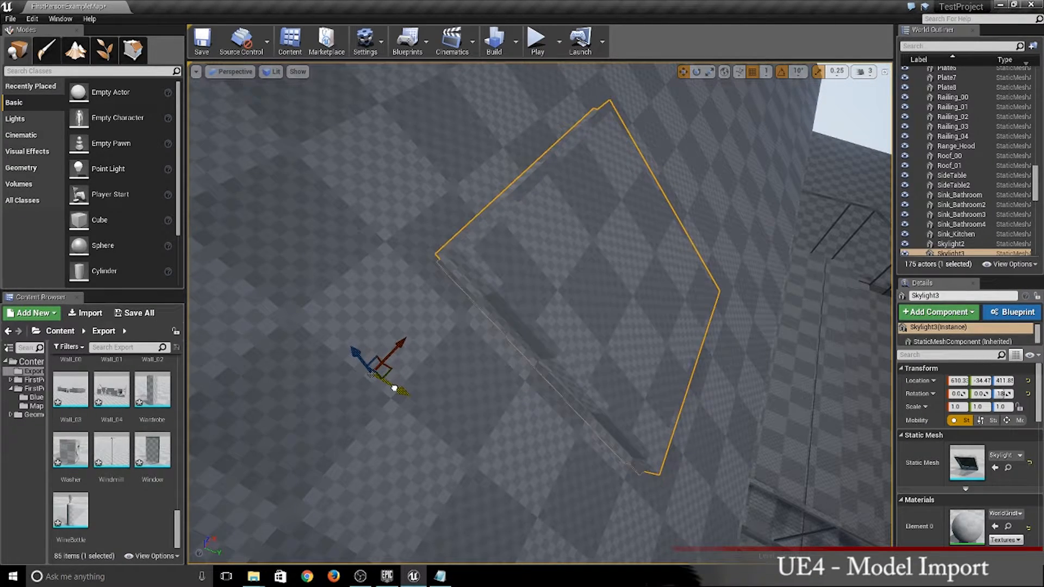
- Raise Skylight3 by 5 units along the Z axis so it sits on the roof surface
key(w)
right_drag(393, 388, 324, 392)
key(s)
right_drag(701, 387, 613, 390)
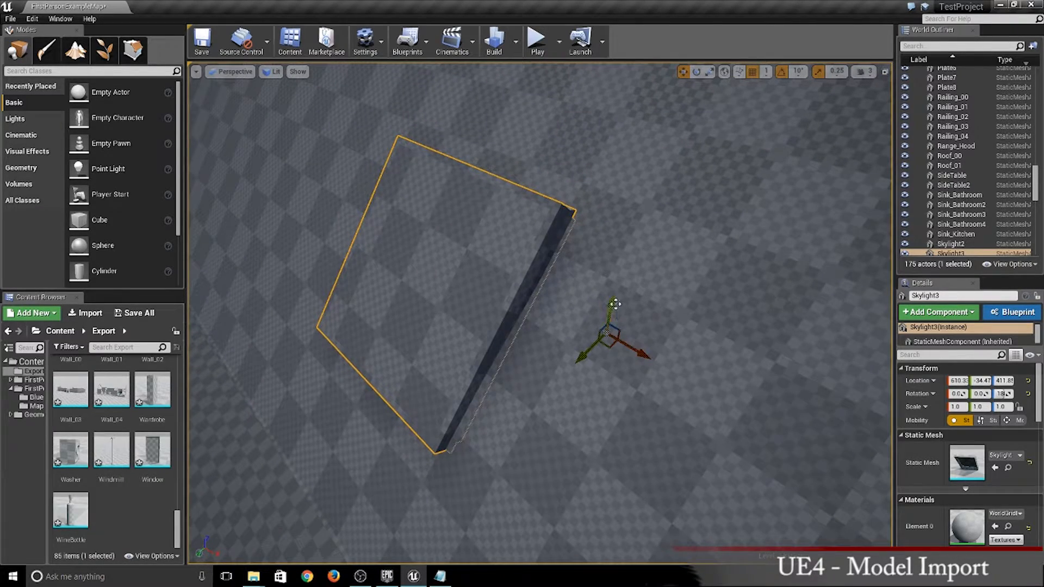
drag(613, 309, 615, 304)
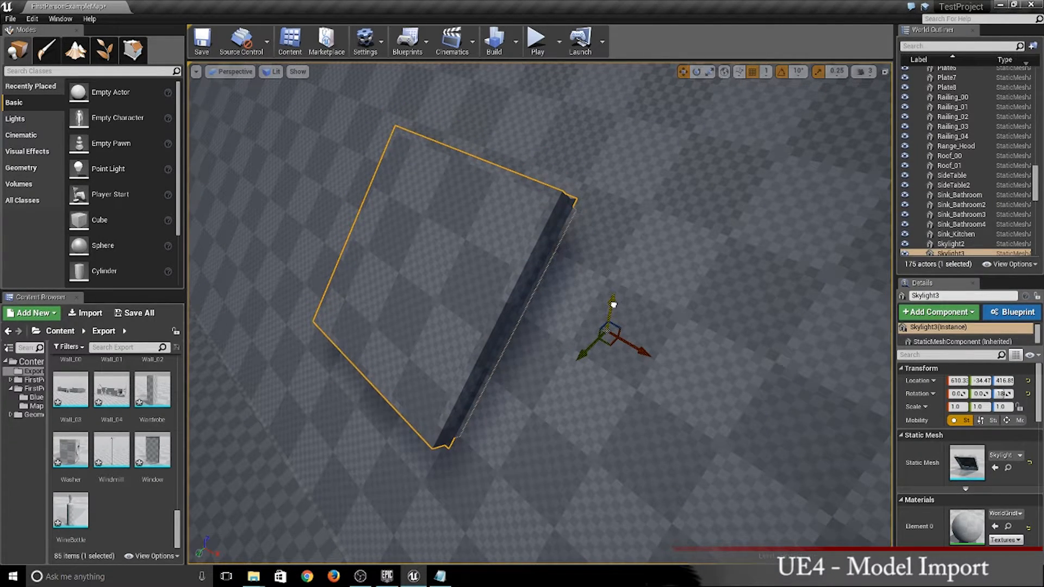
- Check the house from inside and outside, and save the level and all imported assets
right_drag(613, 304, 587, 245)
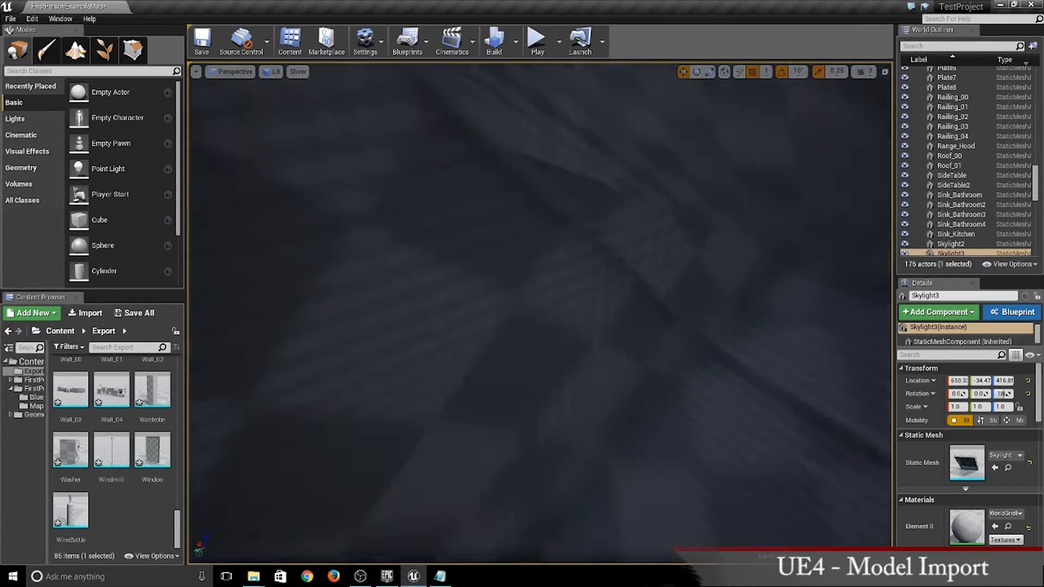
right_drag(484, 280, 462, 277)
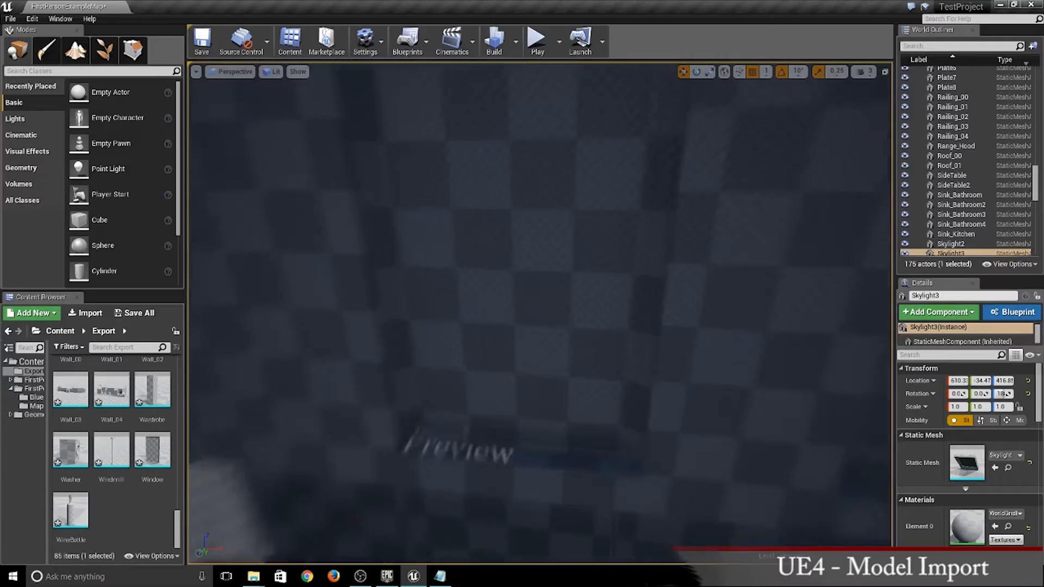
right_drag(316, 321, 372, 332)
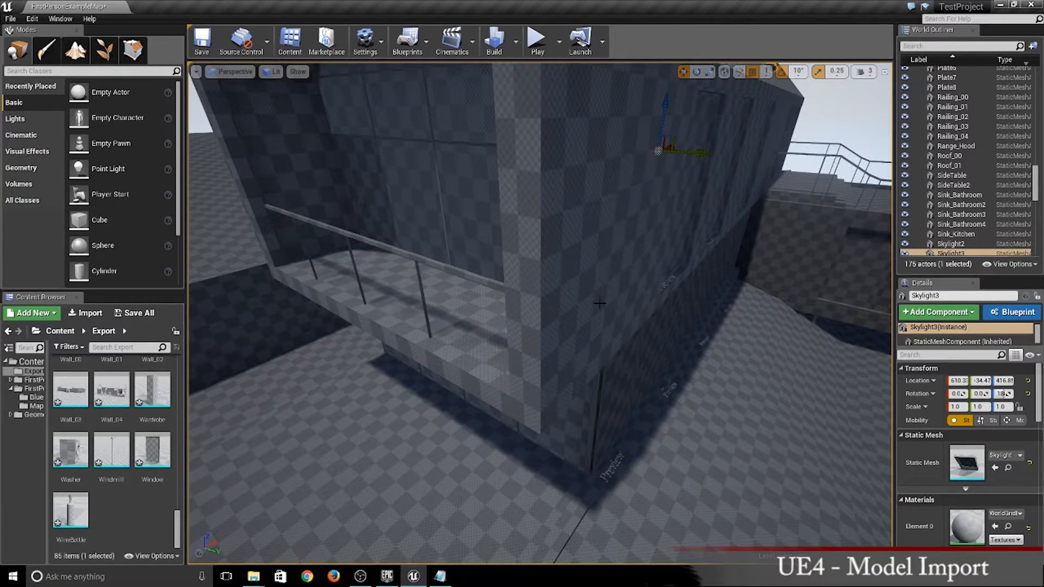
click(10, 18)
click(33, 111)
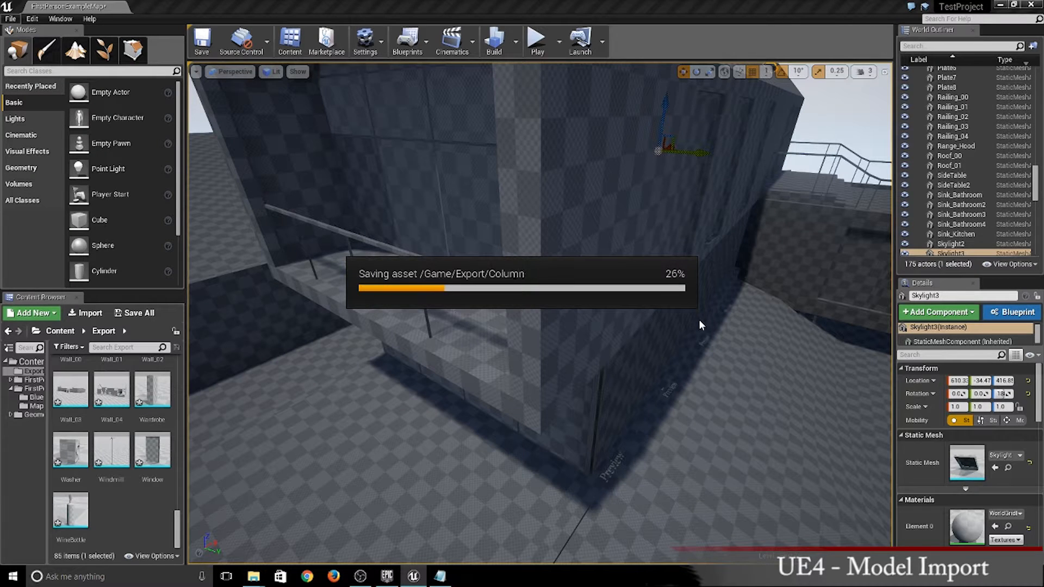